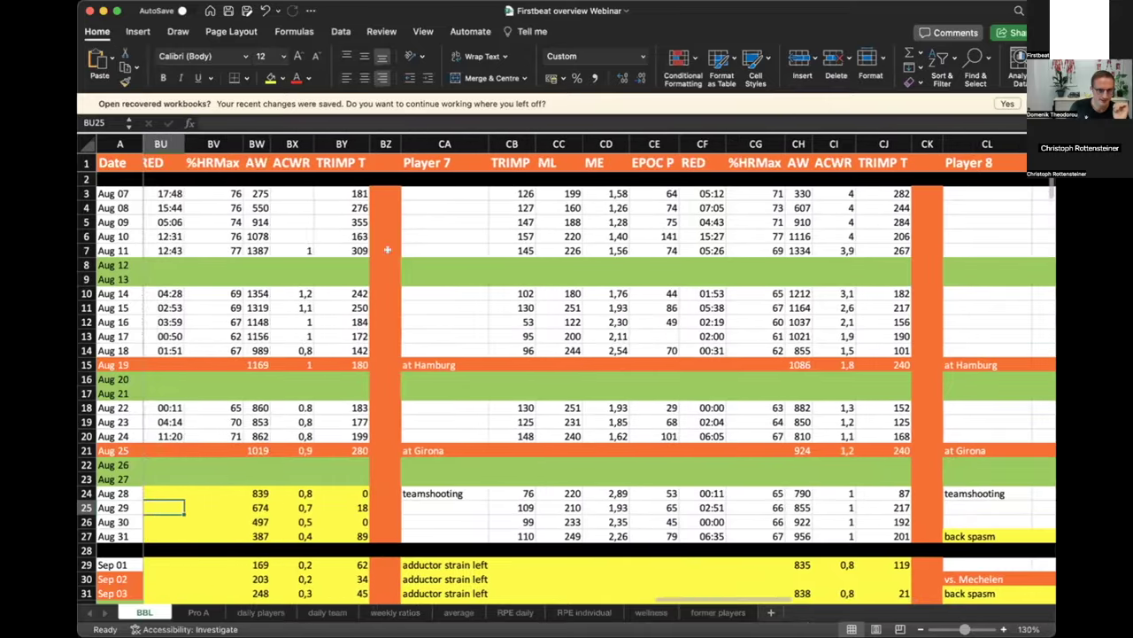
# - Inspect Player 6's ME values from Aug 07 to Aug 18 and the ME formula in the Aug 07 row
pyautogui.hscroll(1, 387, 251)
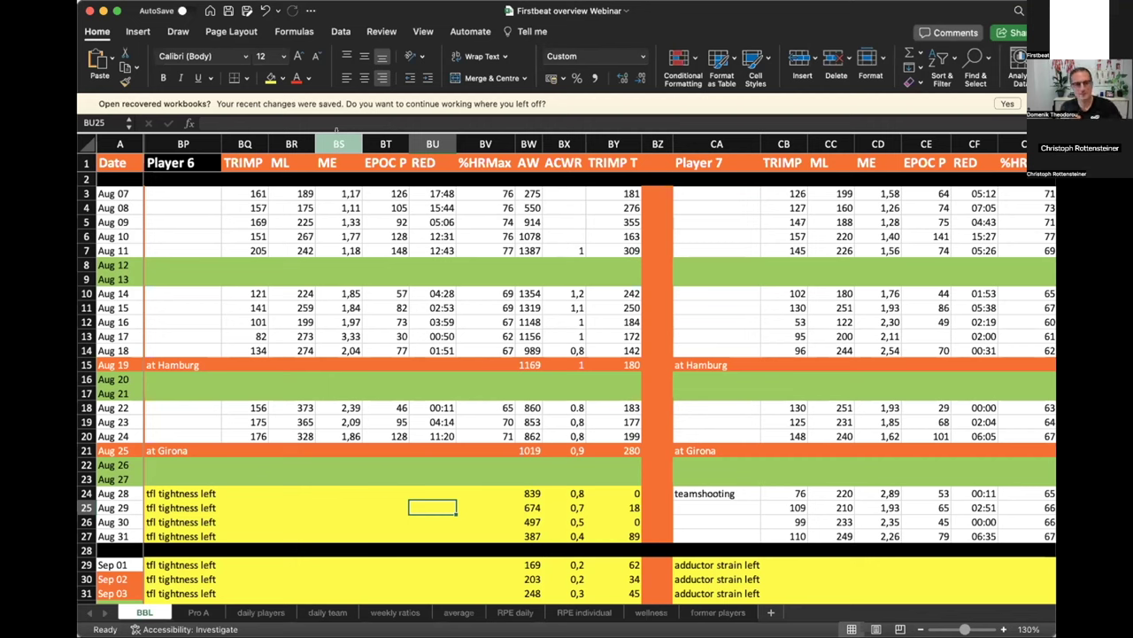
pyautogui.moveTo(345, 193); pyautogui.dragTo(329, 350)
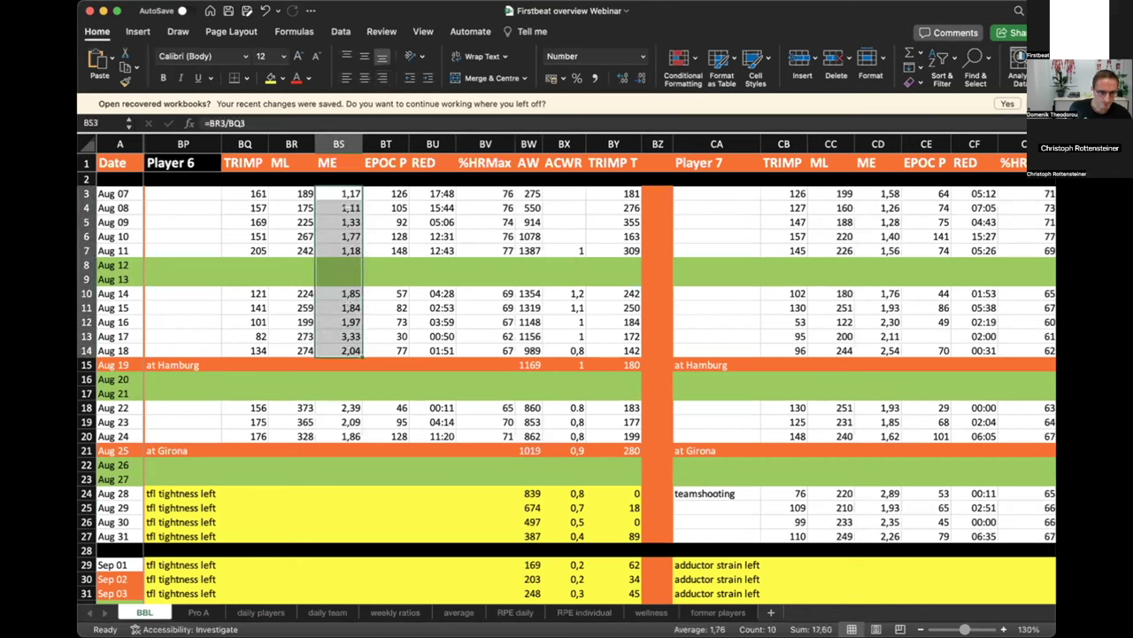
pyautogui.click(340, 193)
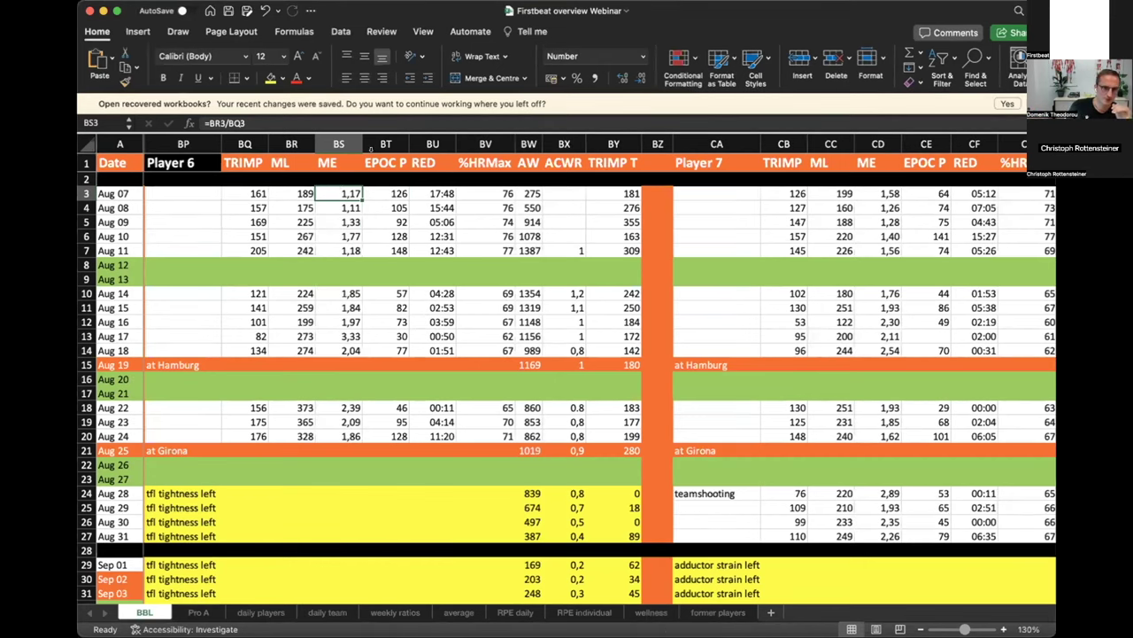
# - Highlight Player 6's EPOC P, RED and %HRMax columns one after another to review them
pyautogui.click(385, 144)
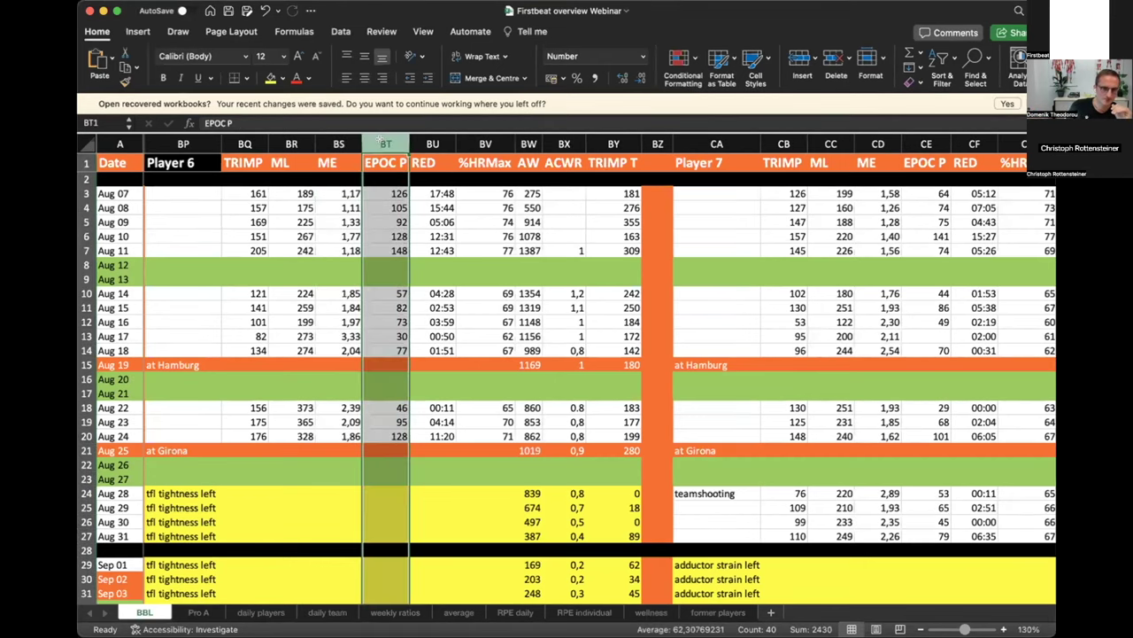
pyautogui.click(431, 144)
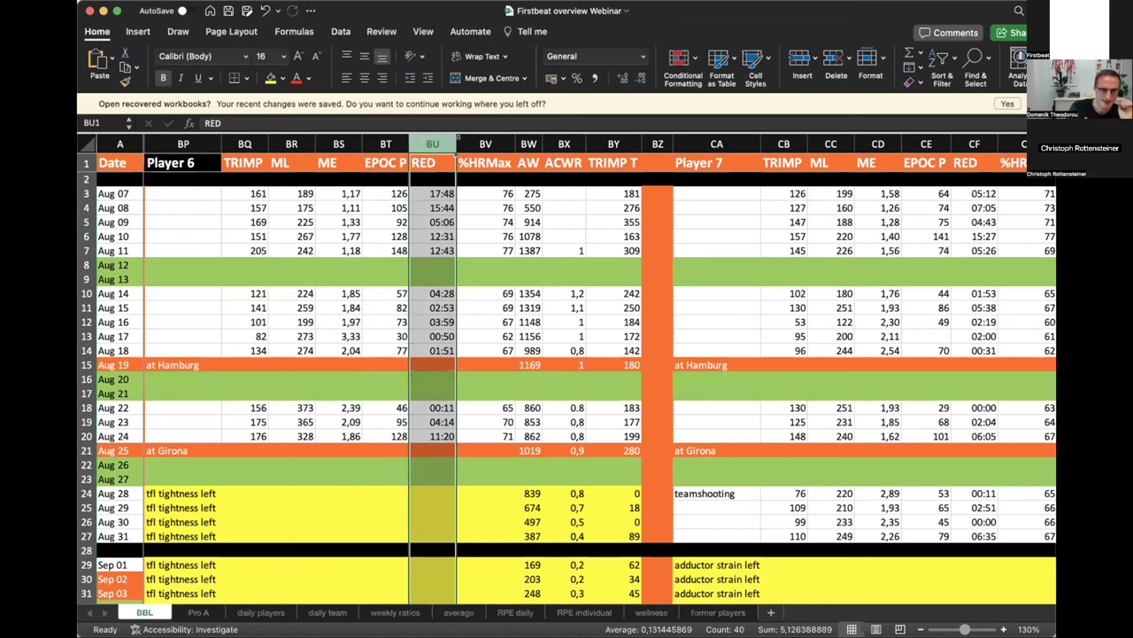
pyautogui.click(471, 142)
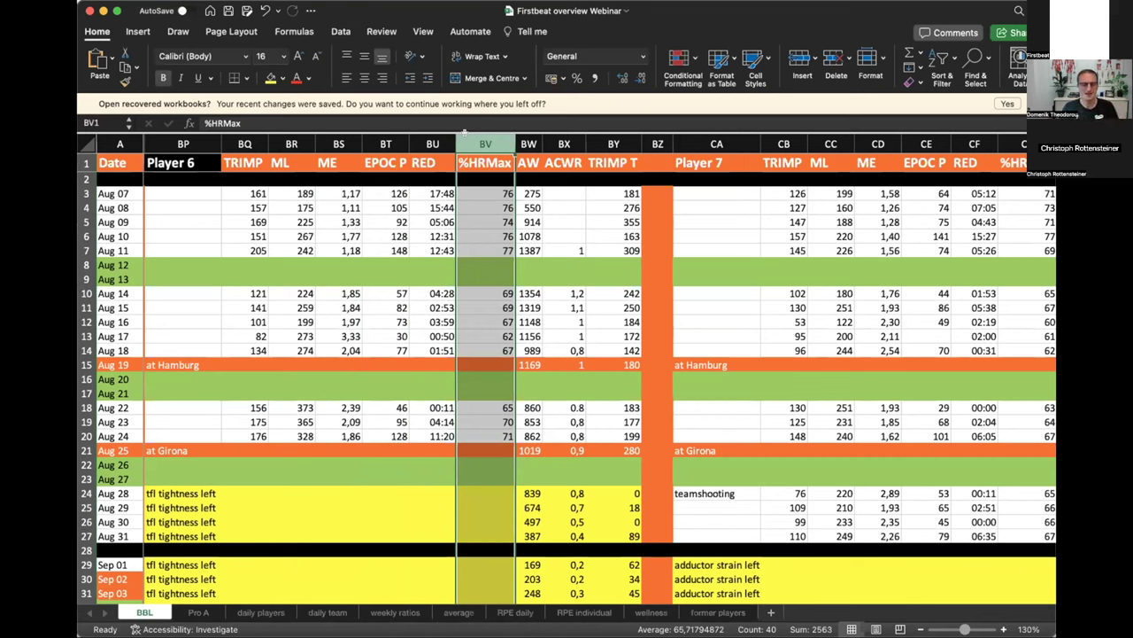
pyautogui.click(566, 233)
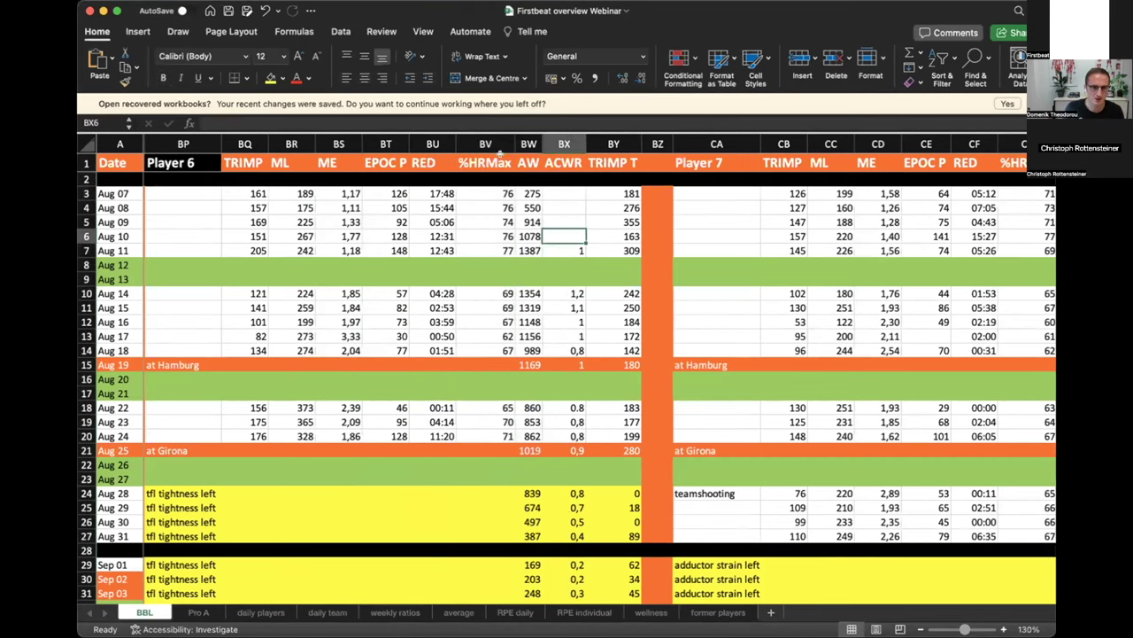
pyautogui.click(483, 142)
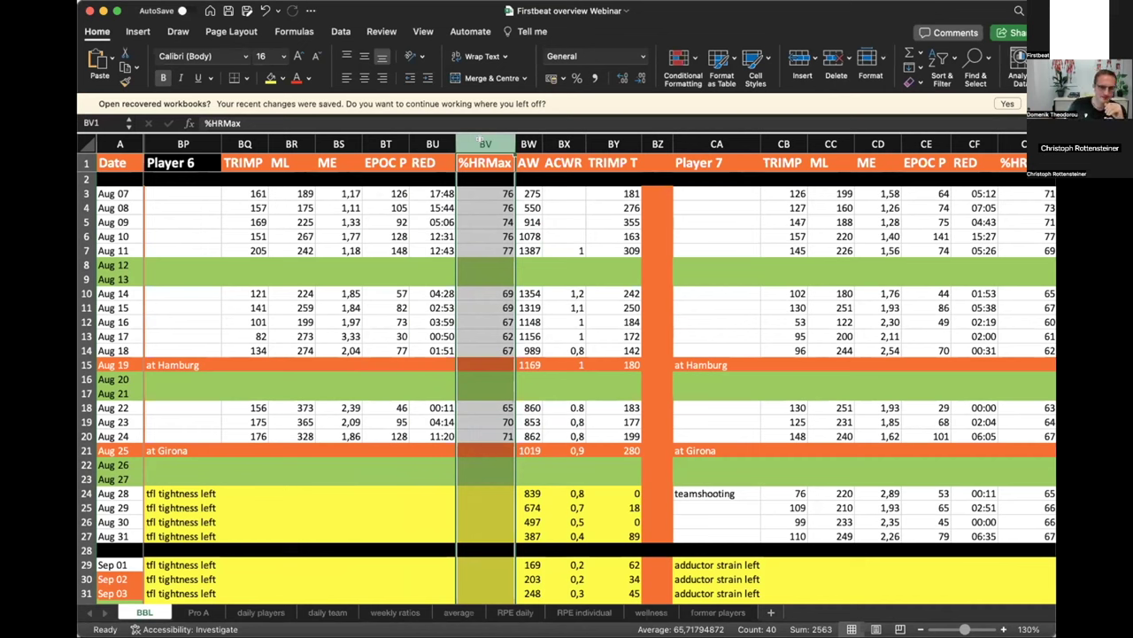
# - Highlight Player 6's AW, ACWR and TRIMP T columns in turn to review the workload figures
pyautogui.click(522, 135)
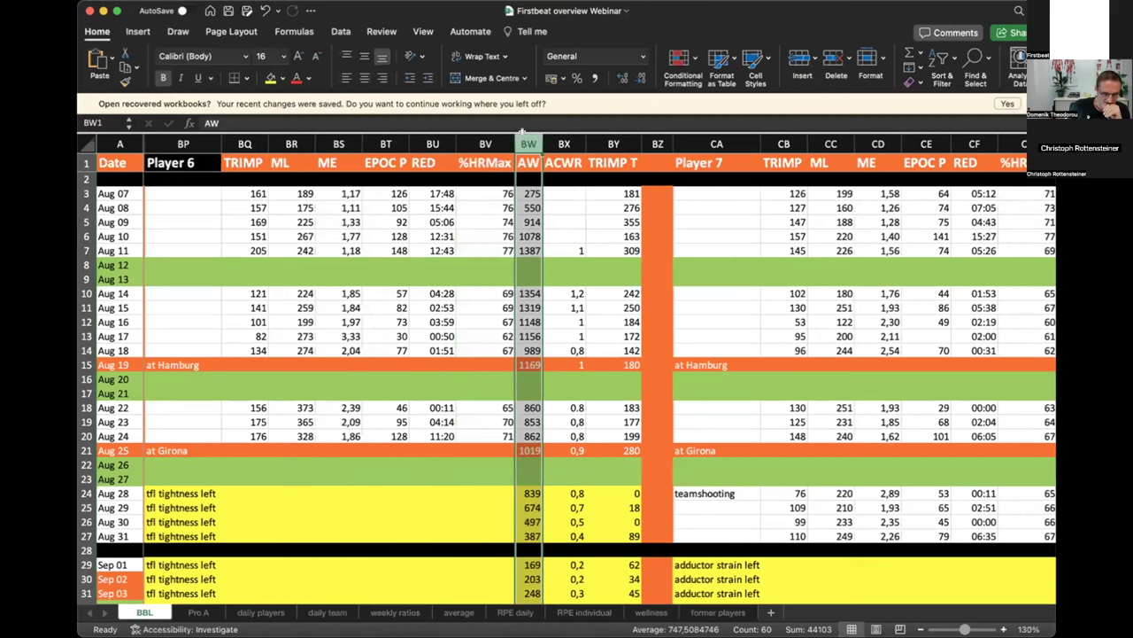
pyautogui.click(556, 135)
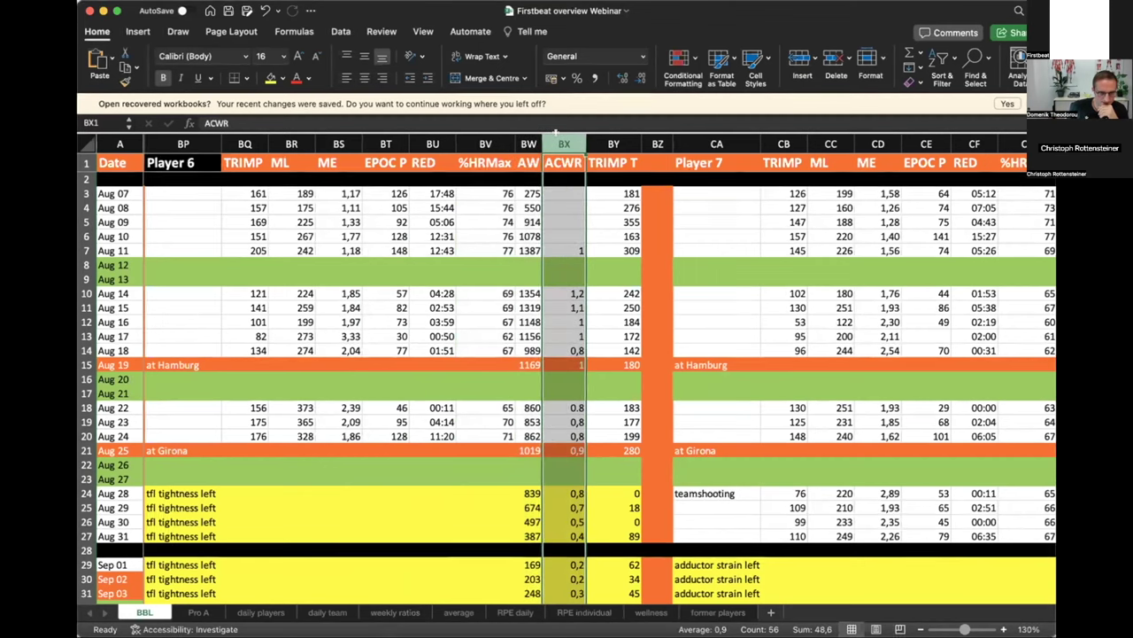
pyautogui.click(599, 139)
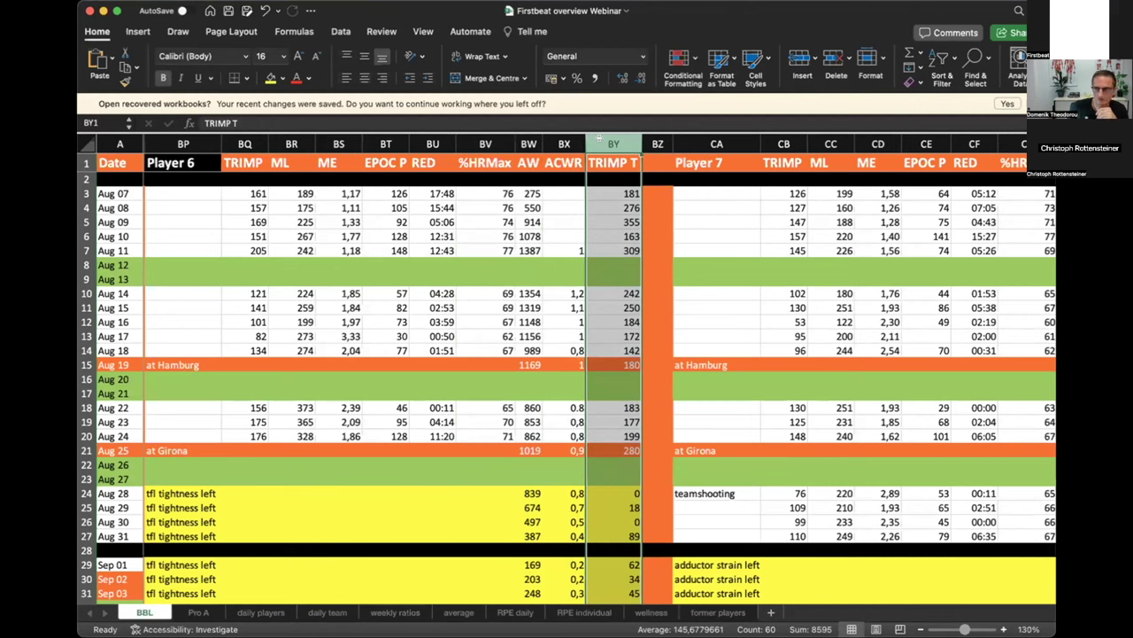
pyautogui.click(391, 317)
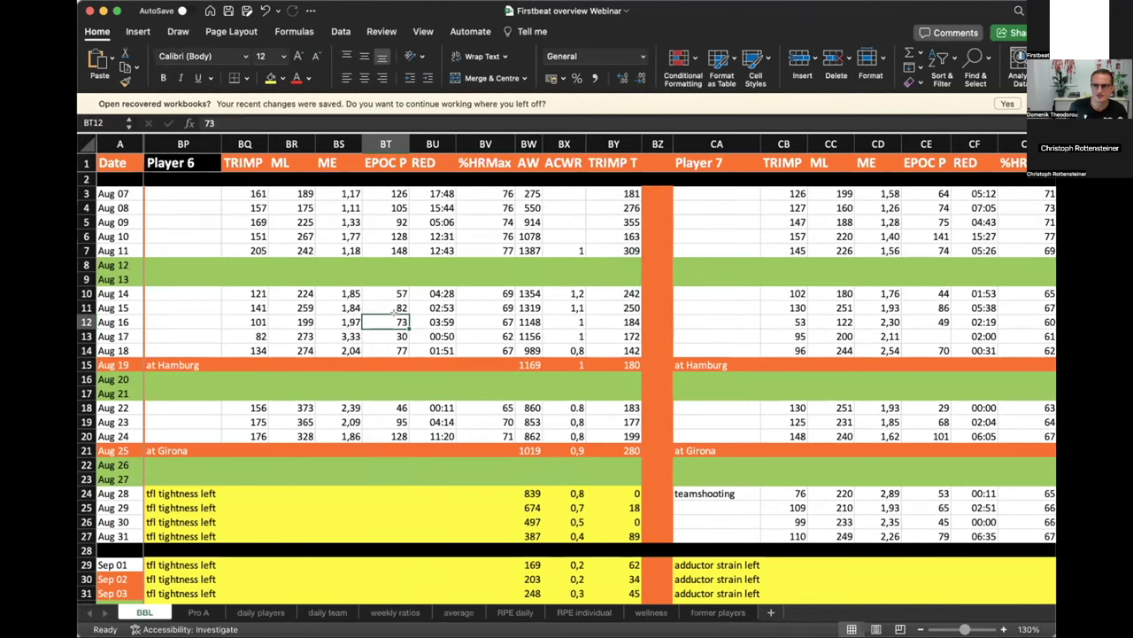
# - Review Player 6's TRIMP column and select the ML and ME values for the first week, Aug 07 to Aug 11
pyautogui.click(112, 193)
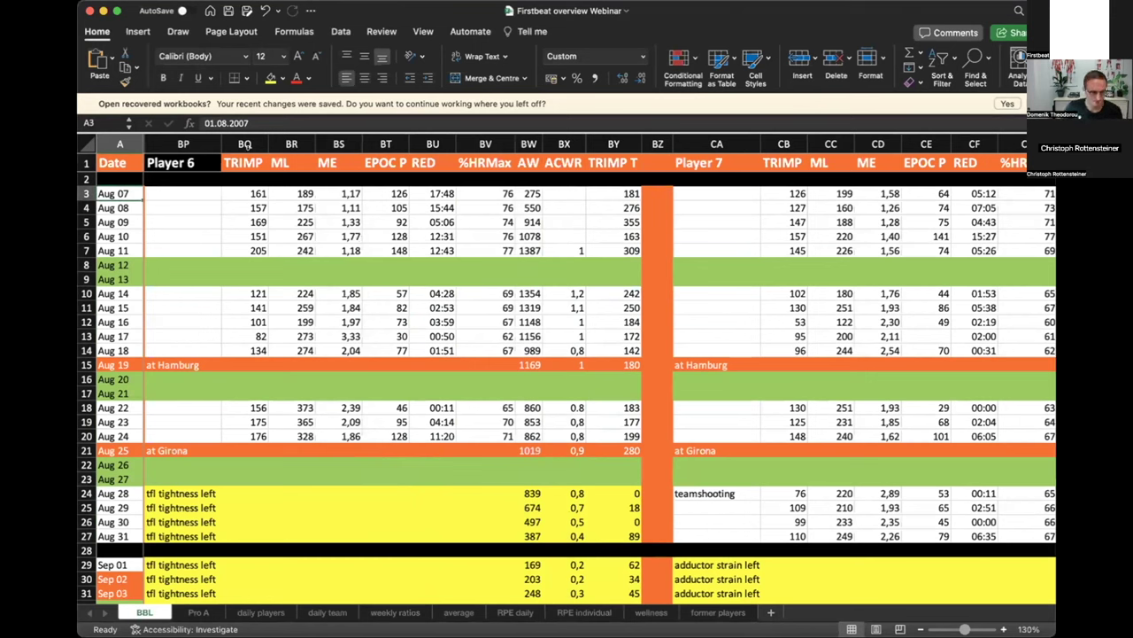
pyautogui.click(246, 144)
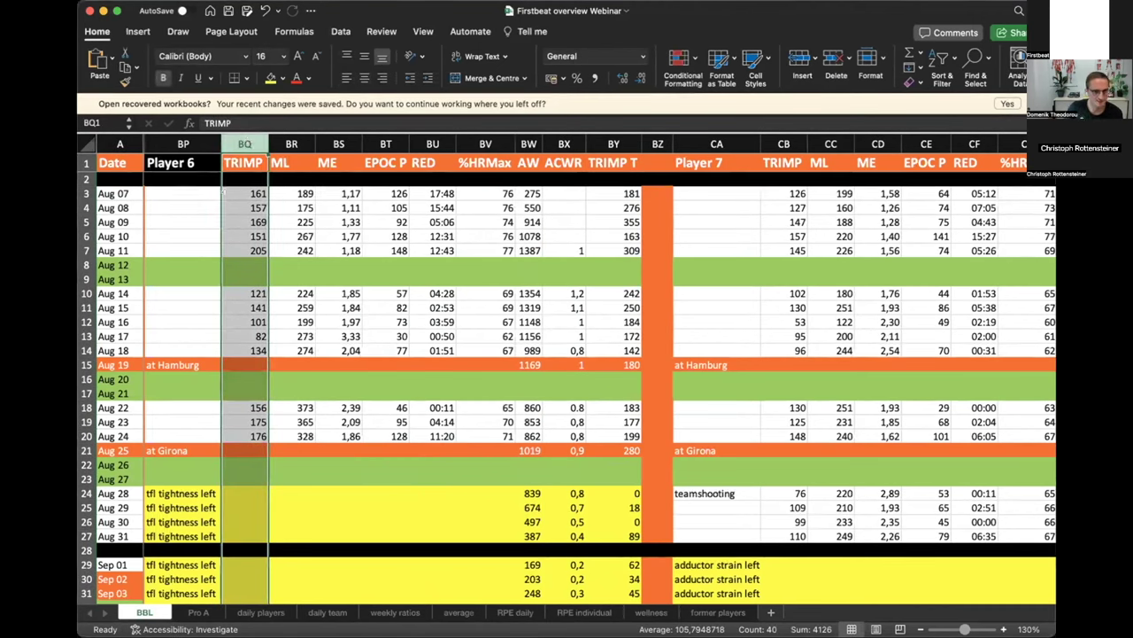
pyautogui.click(275, 220)
pyautogui.moveTo(295, 193); pyautogui.dragTo(292, 250)
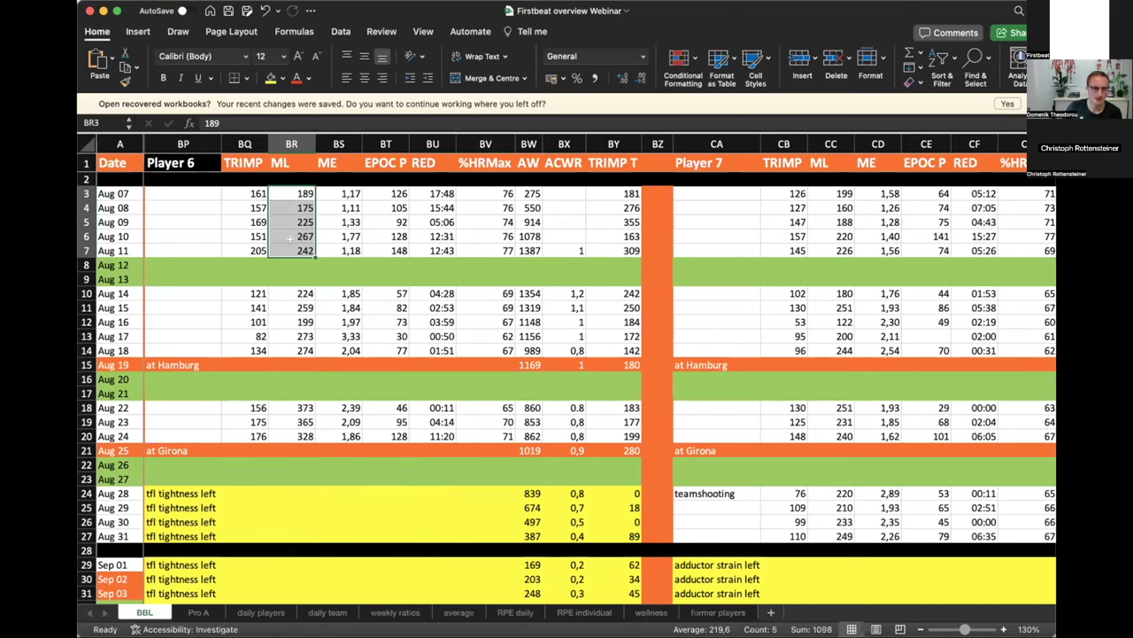
pyautogui.moveTo(339, 194); pyautogui.dragTo(338, 250)
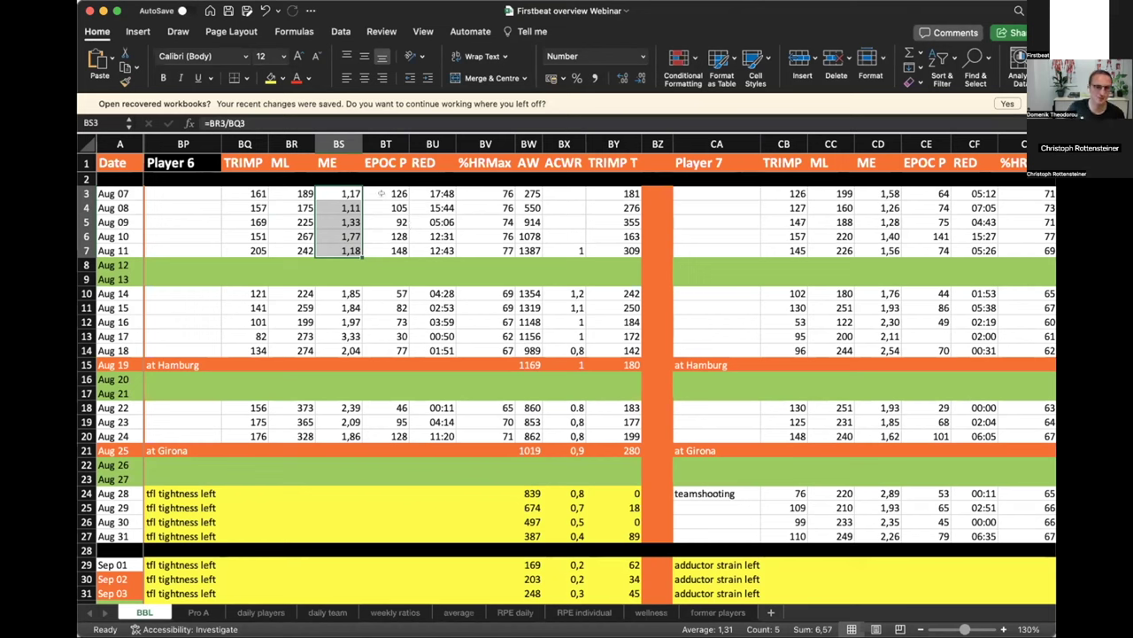
pyautogui.click(390, 335)
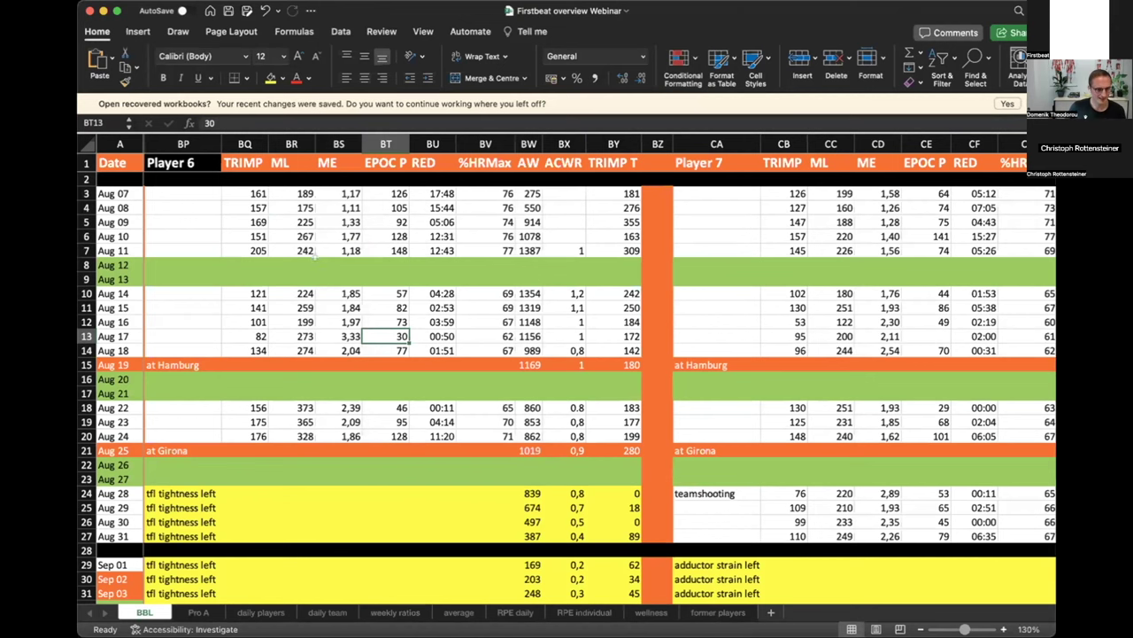
# - Compare Player 6's average ME for Aug 07–11 with the average for Aug 14–18 by selecting each week's values
pyautogui.scroll(-1, 304, 292)
pyautogui.scroll(-1, 304, 286)
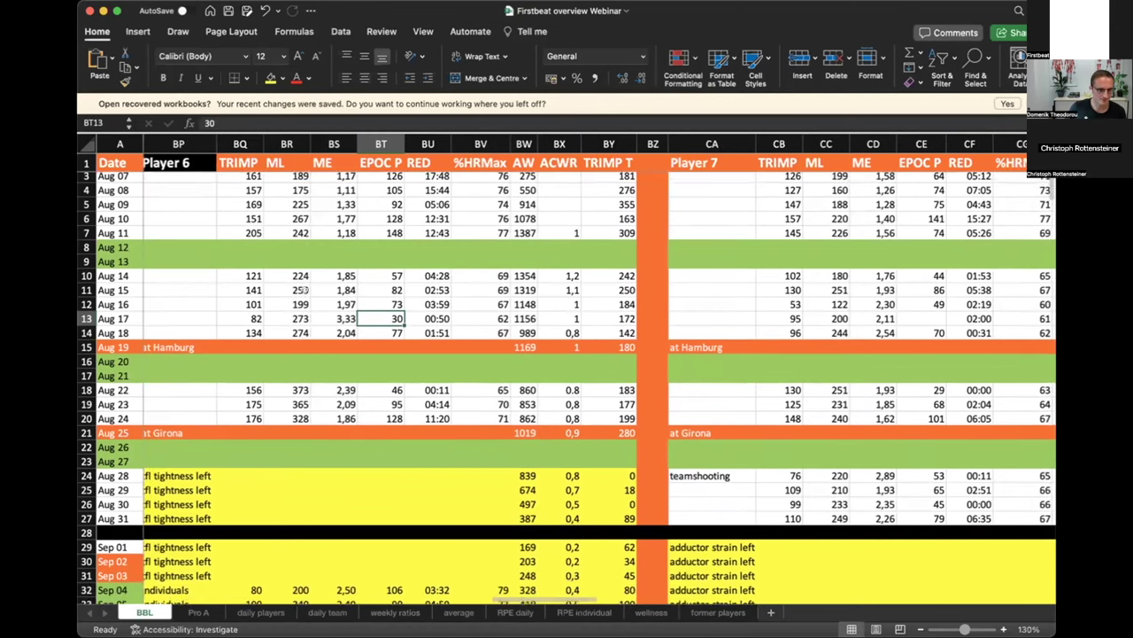
pyautogui.scroll(2, 337, 239)
pyautogui.moveTo(347, 191); pyautogui.dragTo(345, 251)
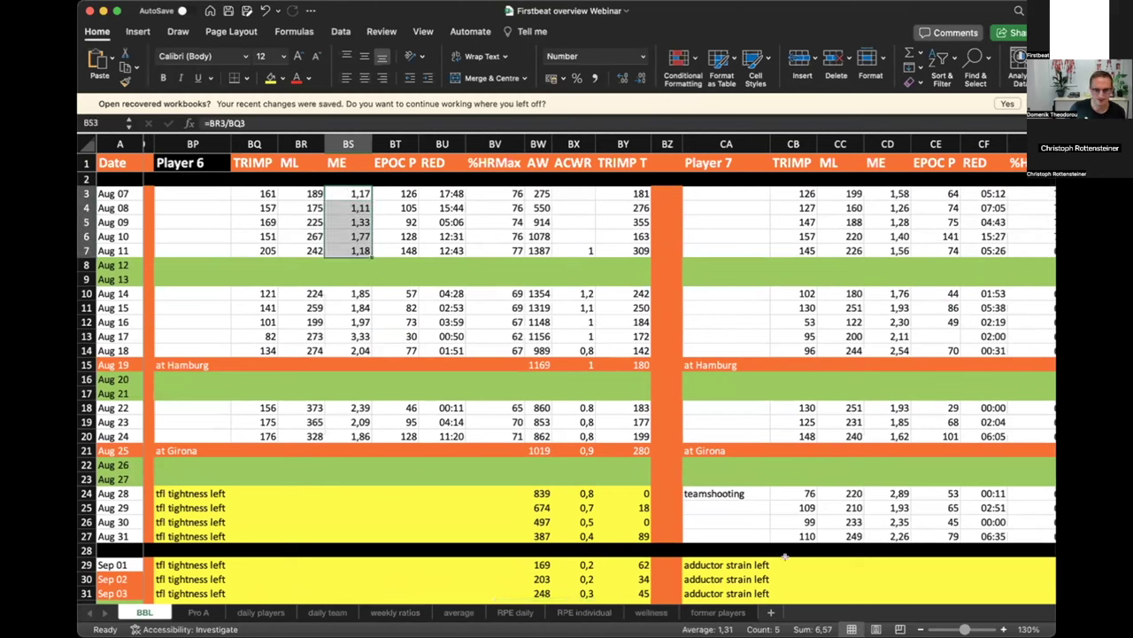
pyautogui.moveTo(350, 293); pyautogui.dragTo(352, 343)
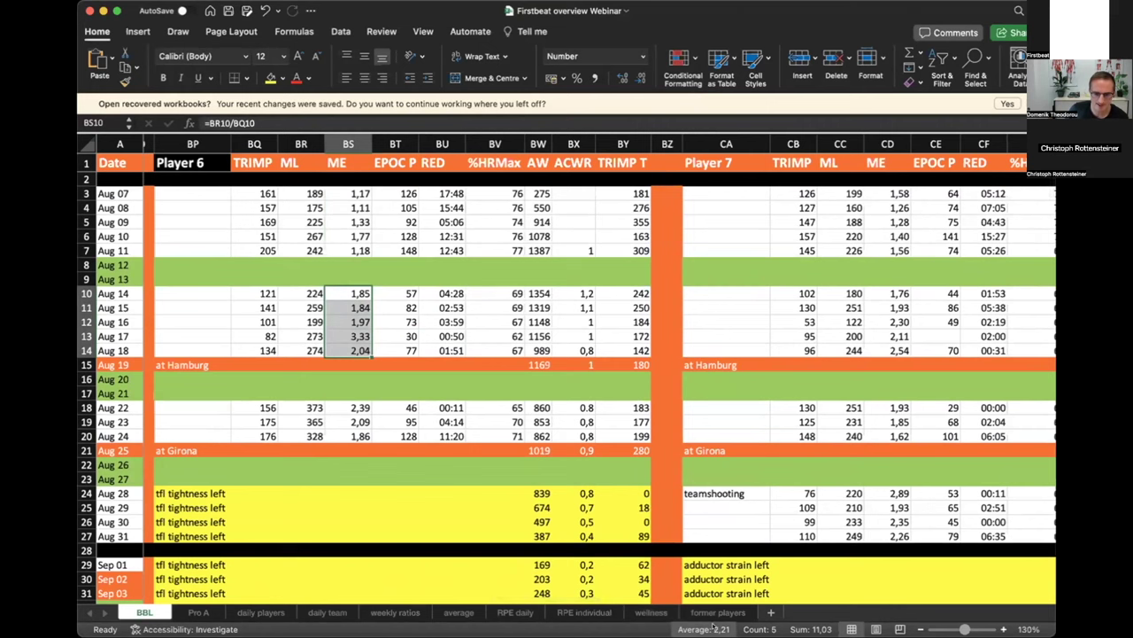
pyautogui.click(393, 321)
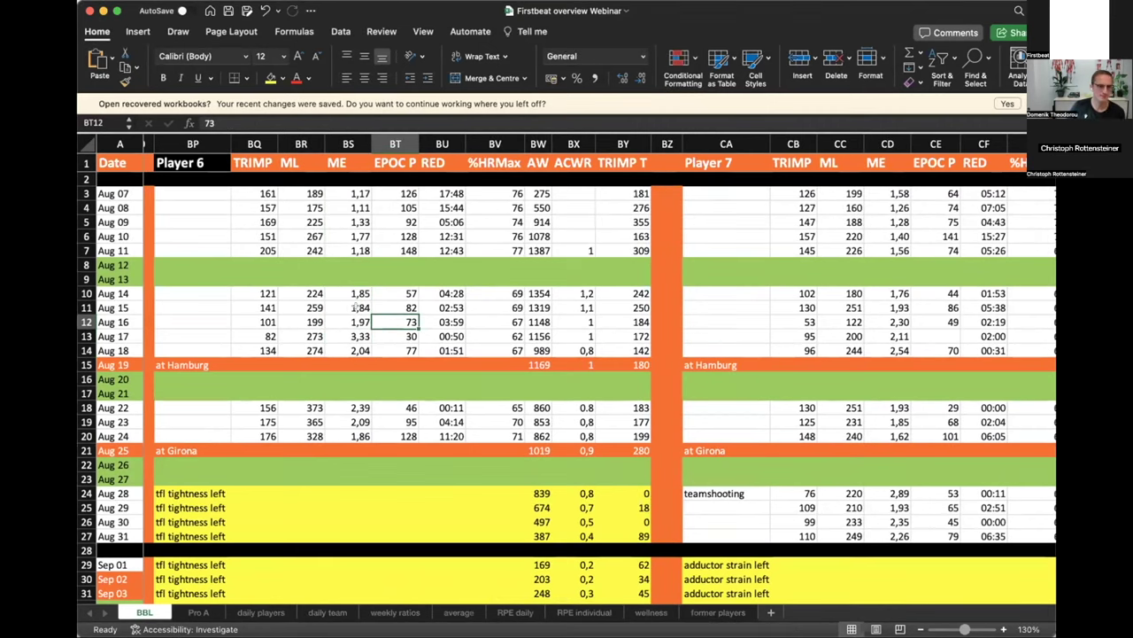
# - Check Player 6's average ME for Sep 19–22 and for the following week up to Sep 27
pyautogui.scroll(-4, 356, 305)
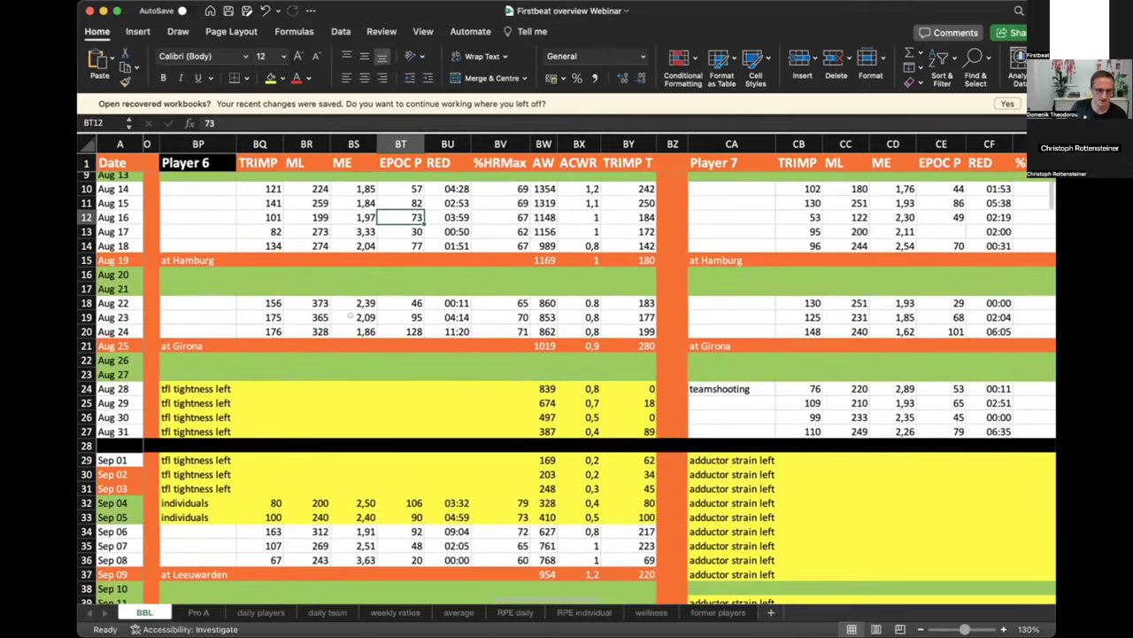
pyautogui.scroll(2, 360, 411)
pyautogui.scroll(-3, 361, 412)
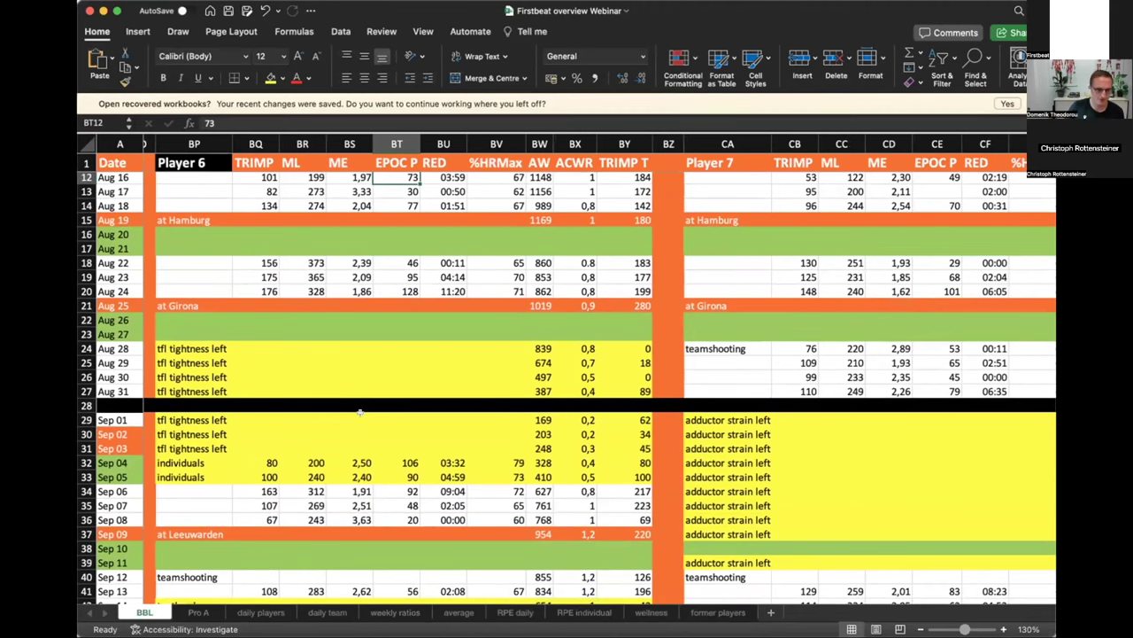
pyautogui.scroll(-10, 360, 412)
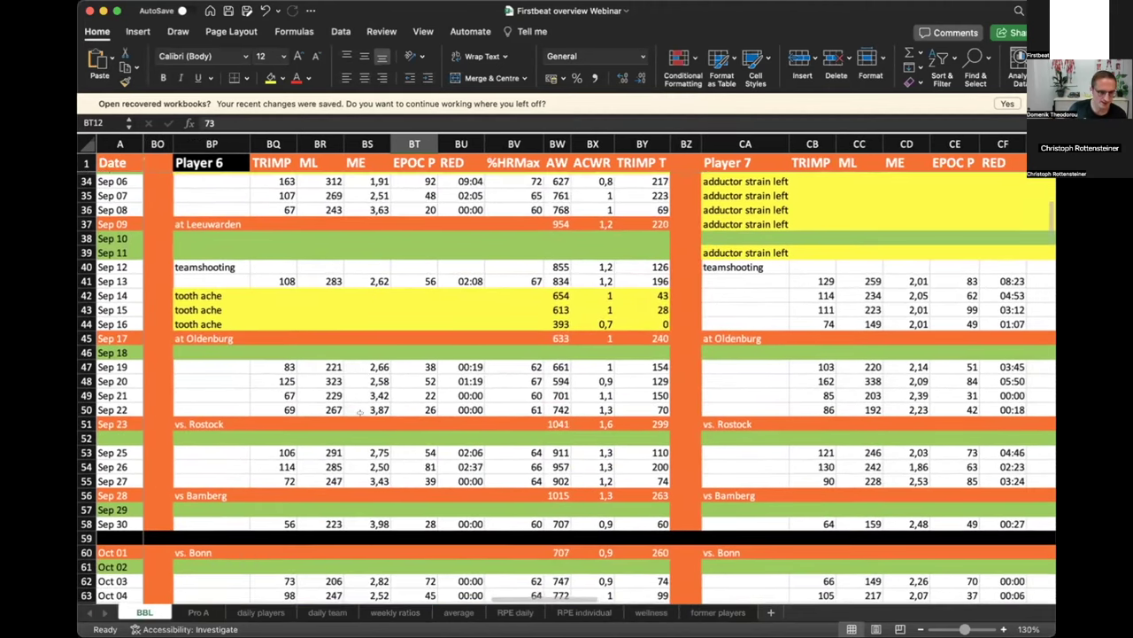
pyautogui.moveTo(372, 367); pyautogui.dragTo(372, 409)
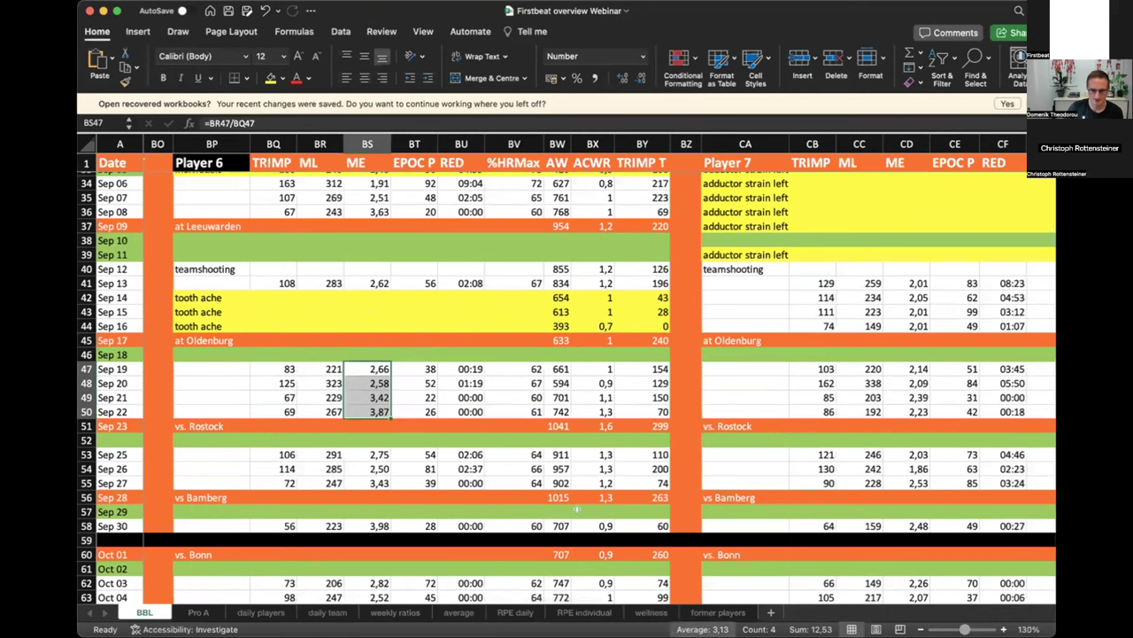
pyautogui.moveTo(372, 440); pyautogui.dragTo(377, 479)
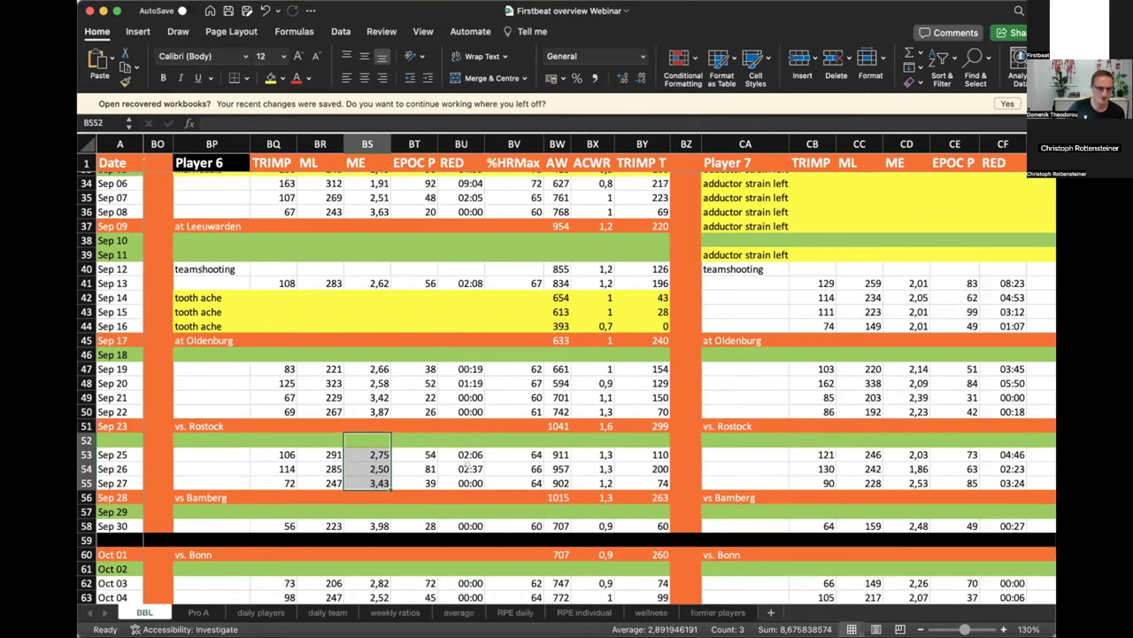
# - Examine how Player 6's daily load values, absences and games develop between August and mid-October
pyautogui.scroll(5, 319, 360)
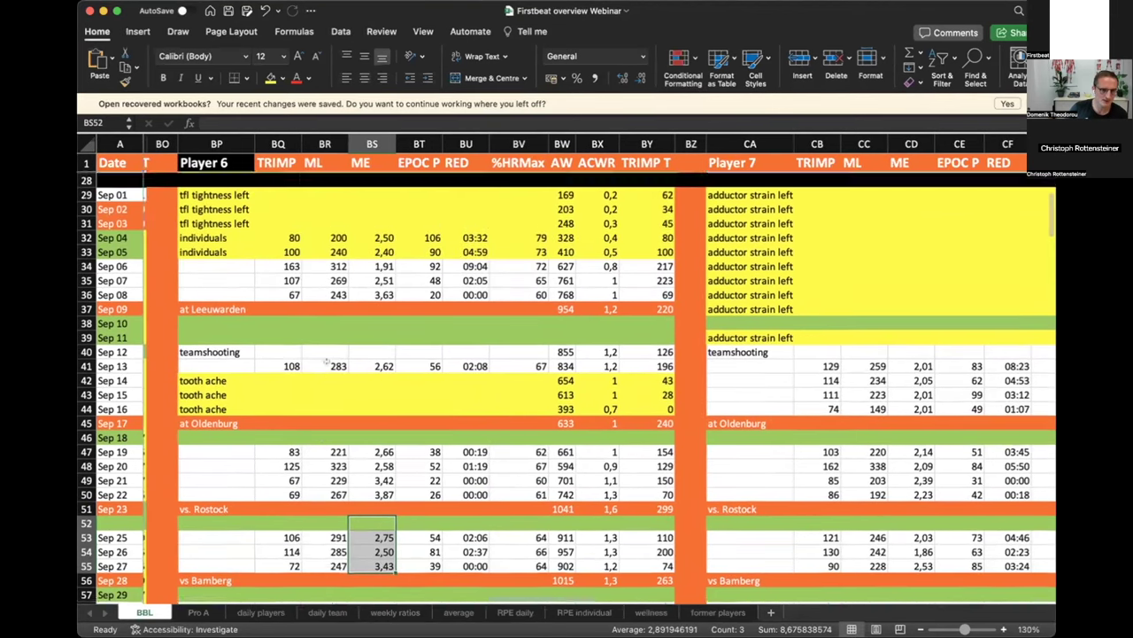
pyautogui.scroll(8, 326, 360)
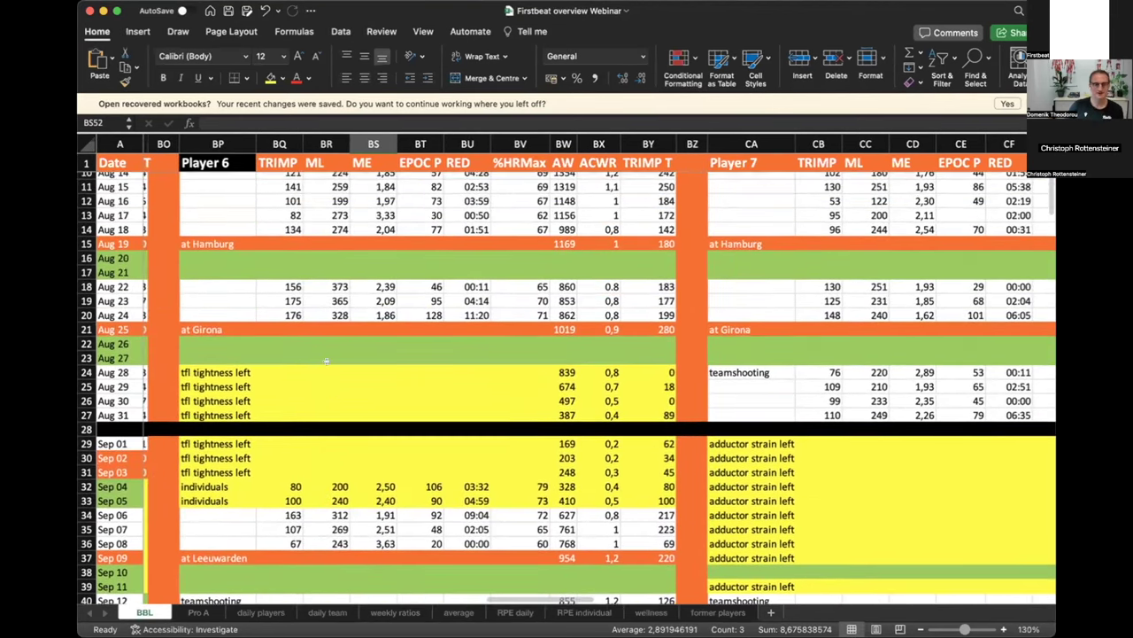
pyautogui.scroll(-12, 326, 360)
pyautogui.hscroll(-1, 326, 361)
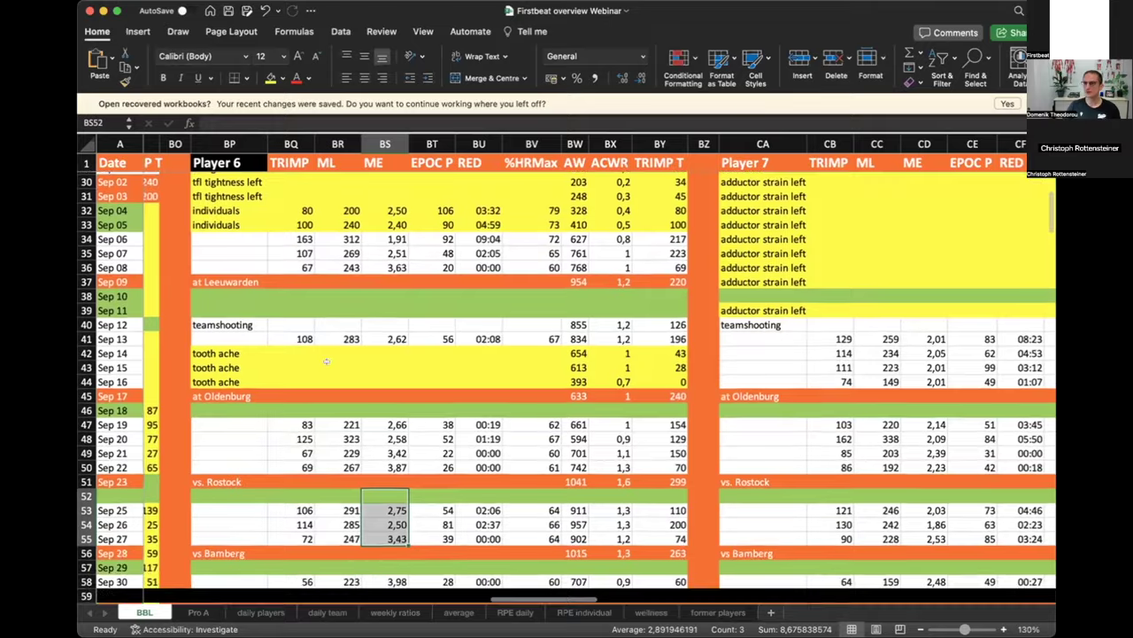
pyautogui.scroll(-6, 325, 360)
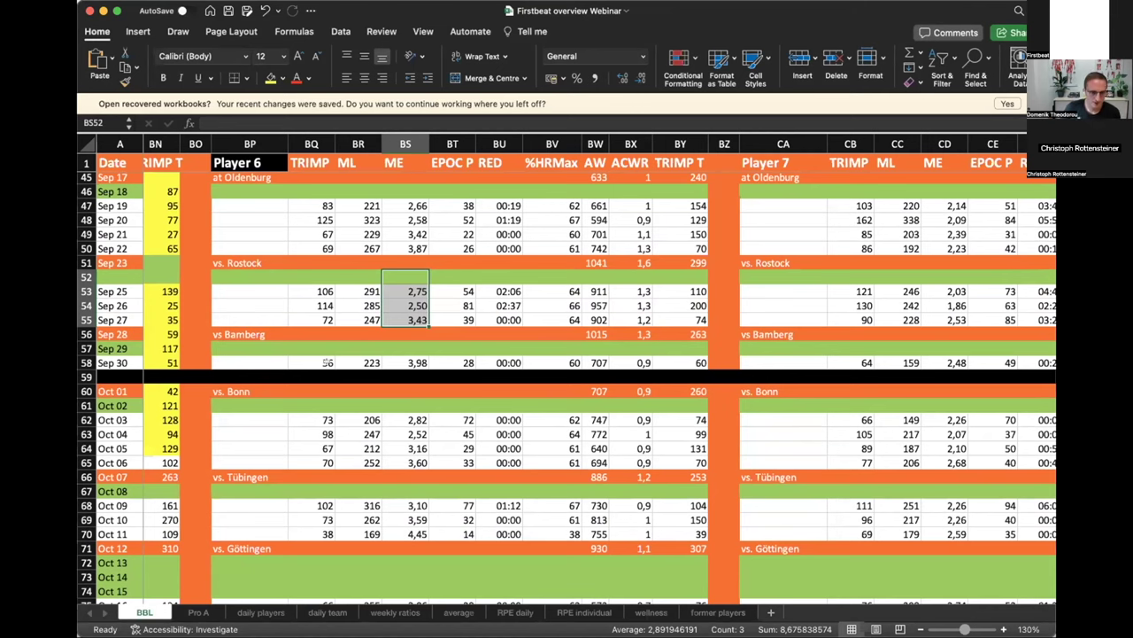
pyautogui.scroll(9, 328, 362)
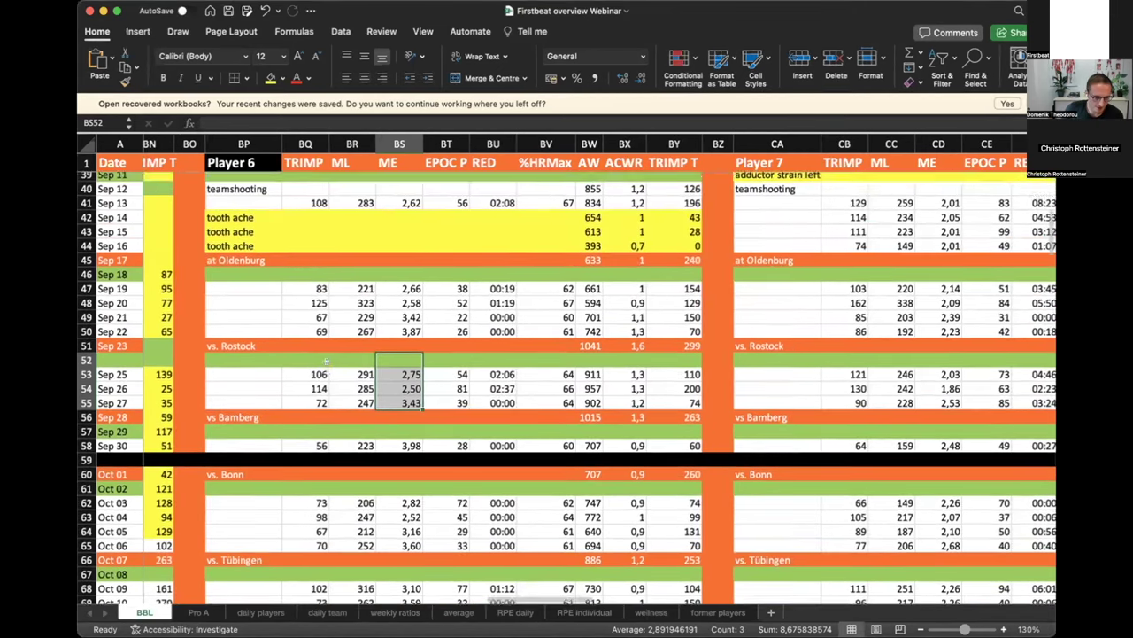
pyautogui.scroll(5, 326, 362)
pyautogui.hscroll(1, 326, 362)
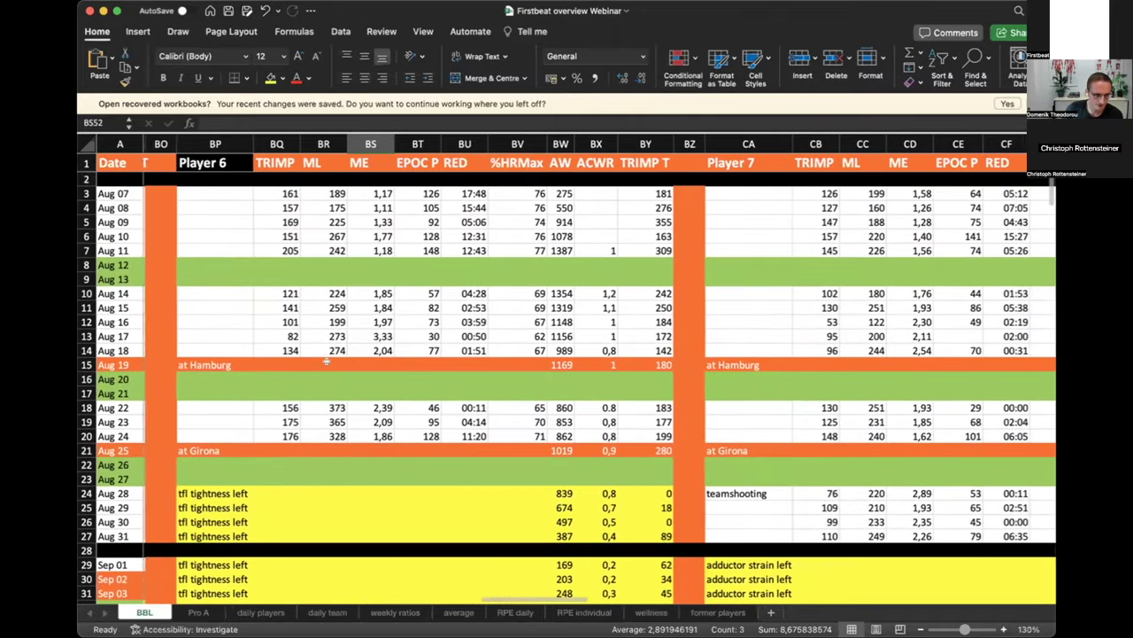
pyautogui.hscroll(1, 326, 362)
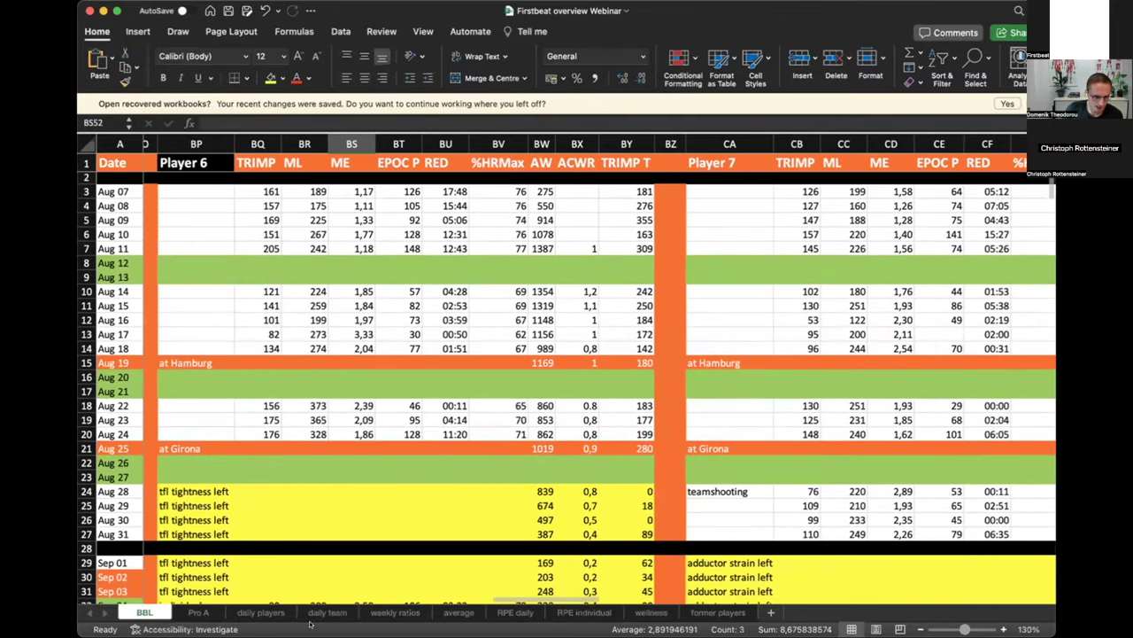
# - Open the weekly ratios sheet and view Player 6's weekly TRIMP, ML and ME averages
pyautogui.click(396, 611)
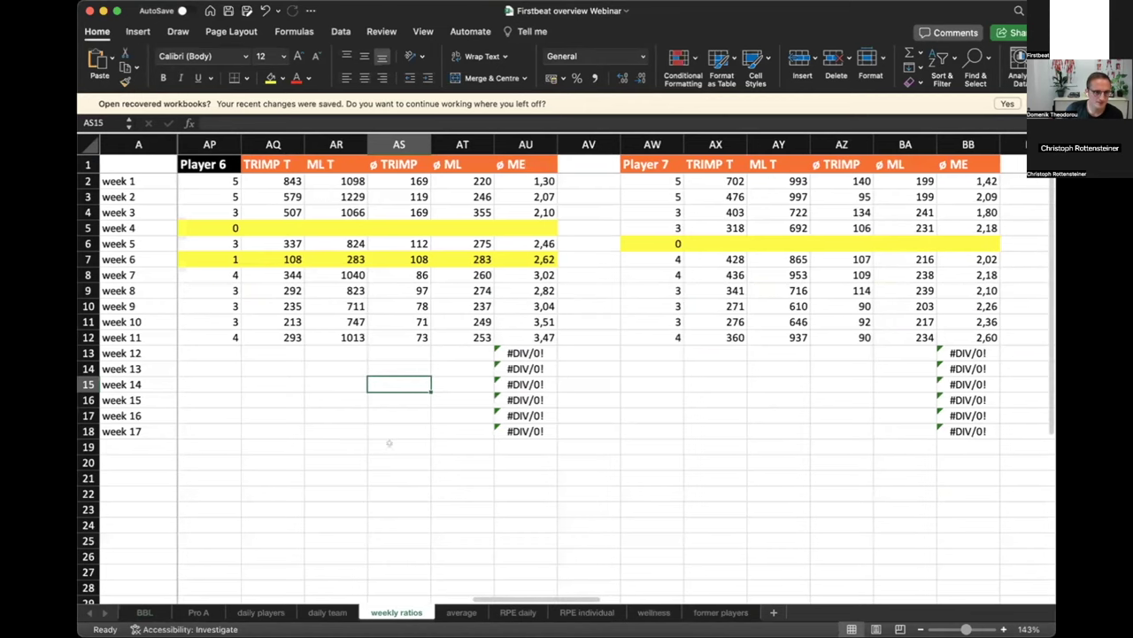
pyautogui.hscroll(1, 181, 155)
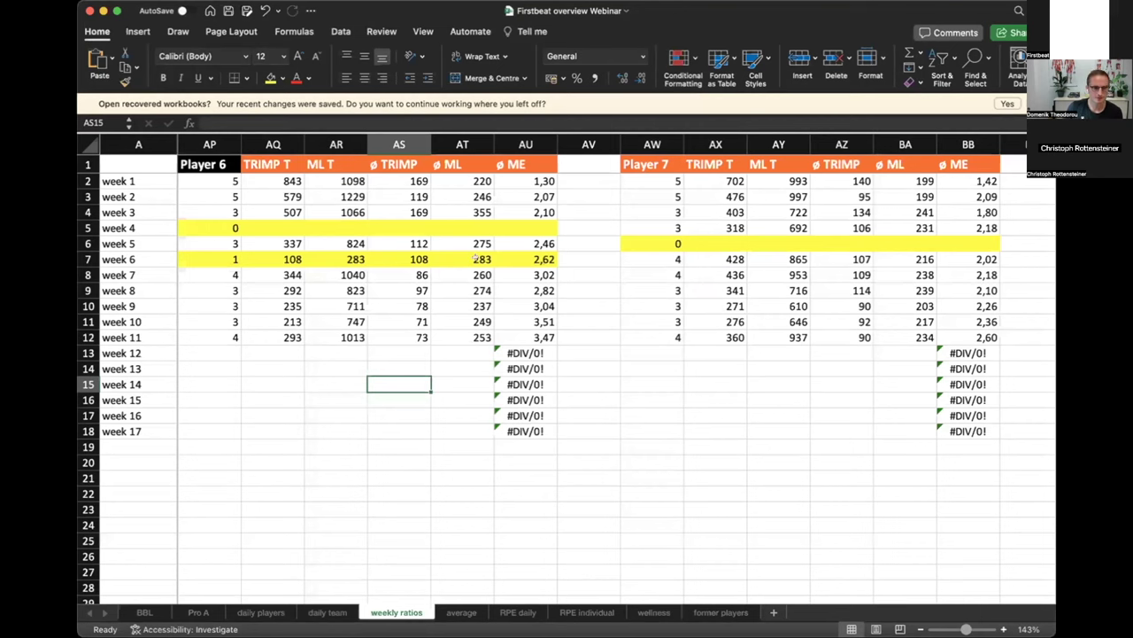
# - Compare Player 7's average TRIMP on the BBL sheet by selecting the values for Aug 07–11, Aug 14–18 and Aug 22–24
pyautogui.click(405, 273)
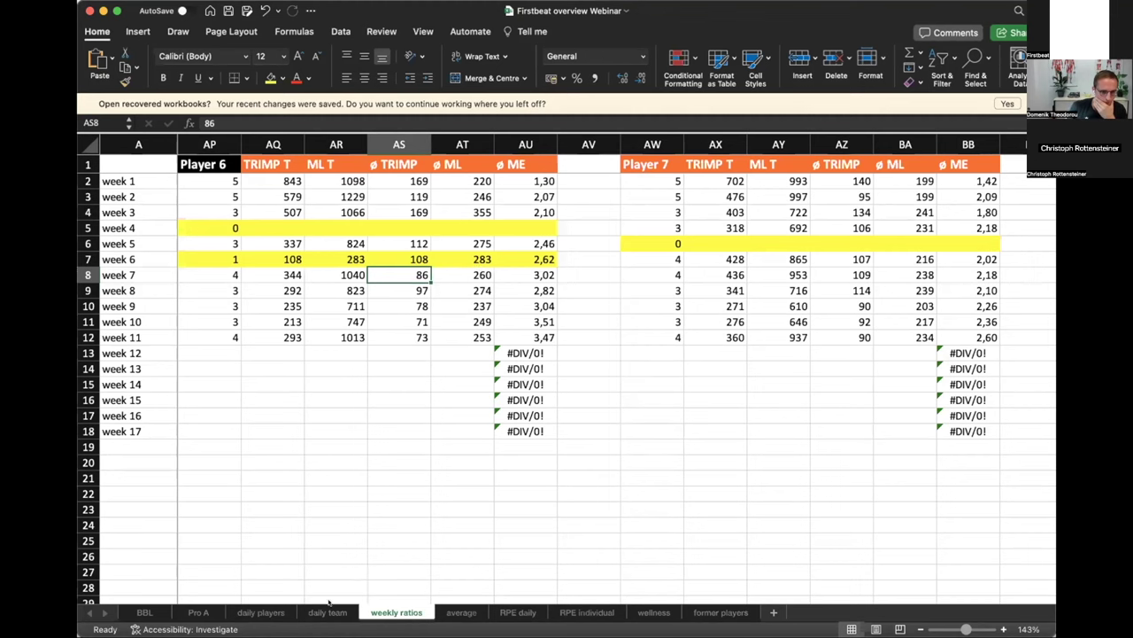
pyautogui.click(144, 612)
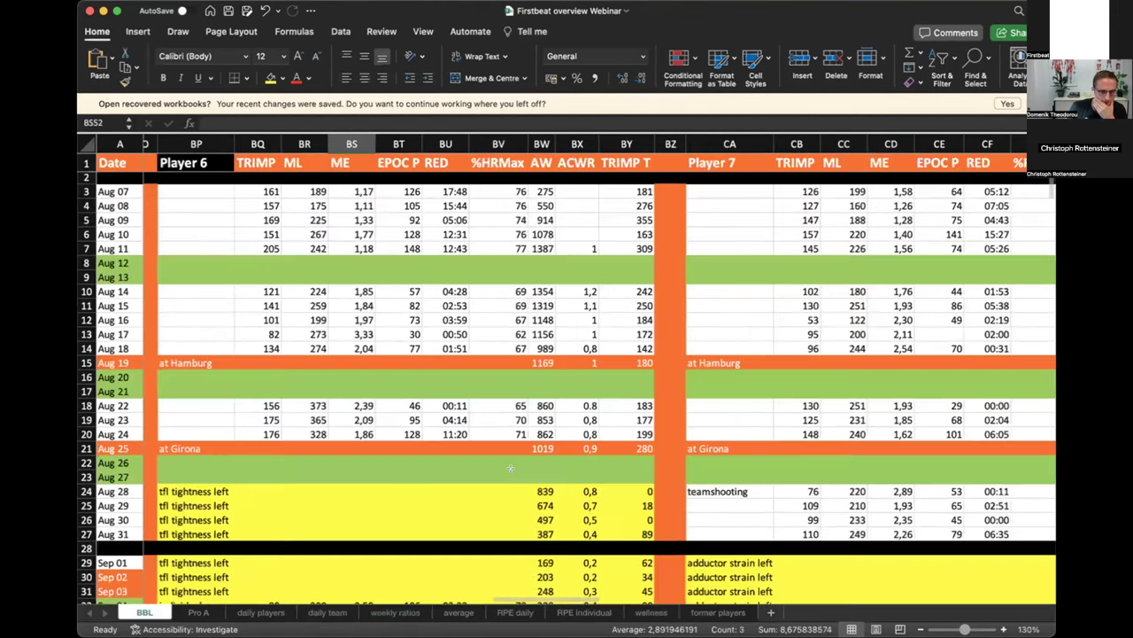
pyautogui.hscroll(10, 511, 468)
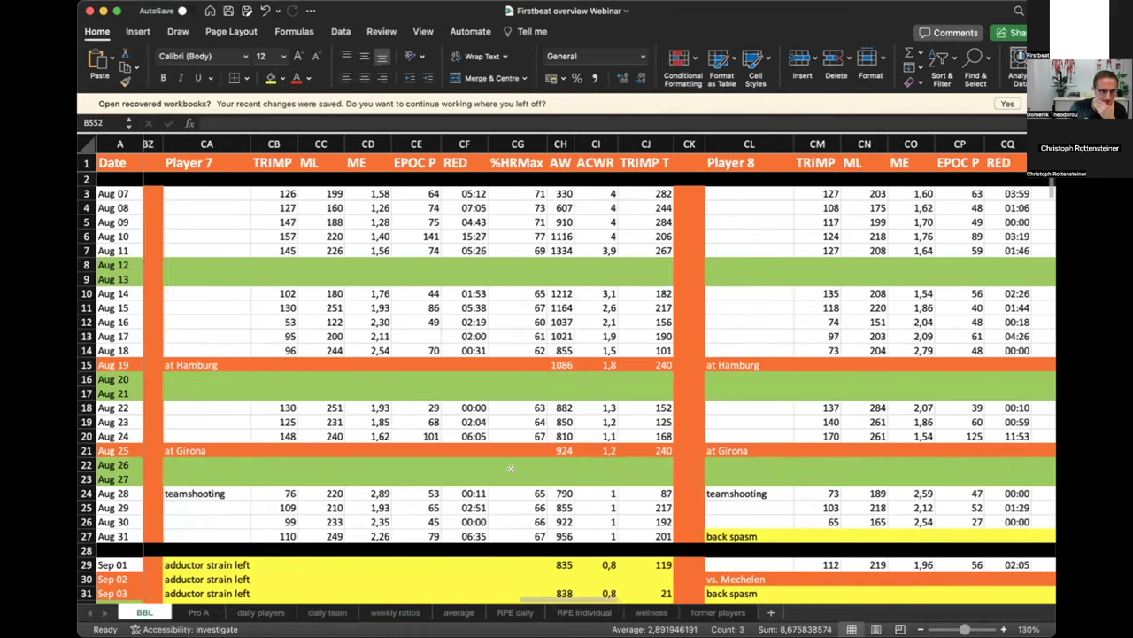
pyautogui.hscroll(1, 511, 468)
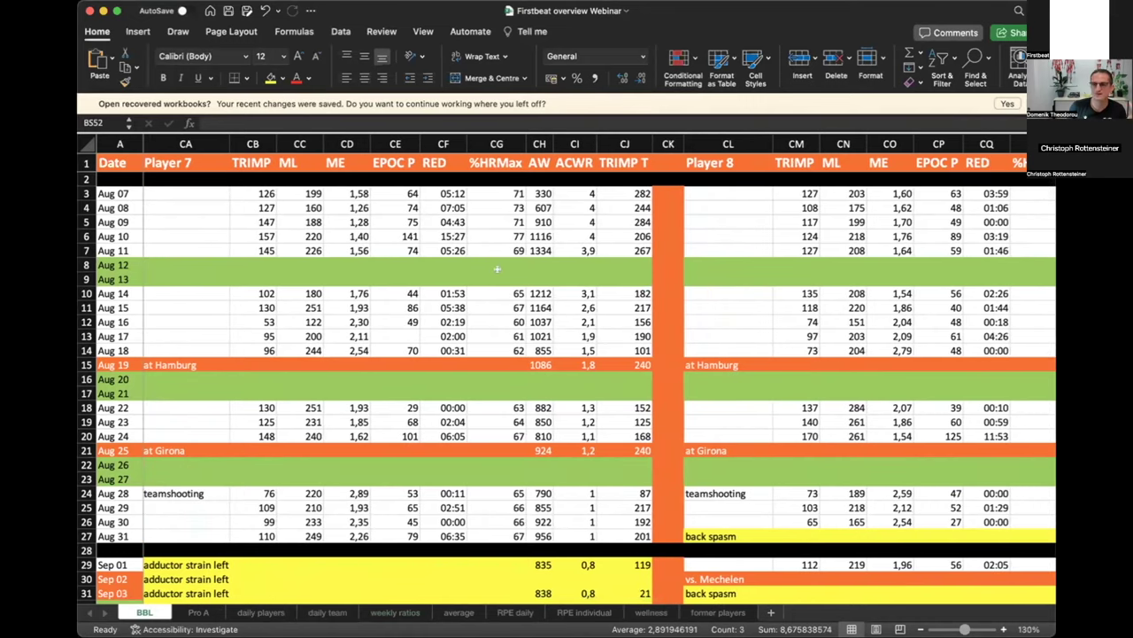
pyautogui.moveTo(252, 183); pyautogui.dragTo(253, 249)
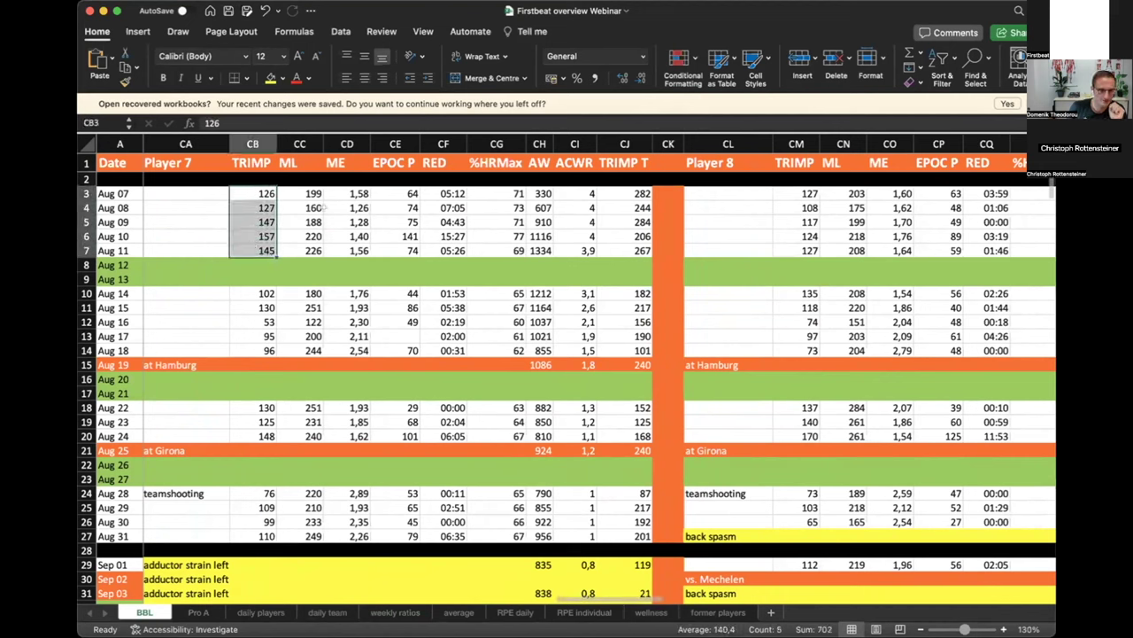
pyautogui.moveTo(256, 292); pyautogui.dragTo(259, 350)
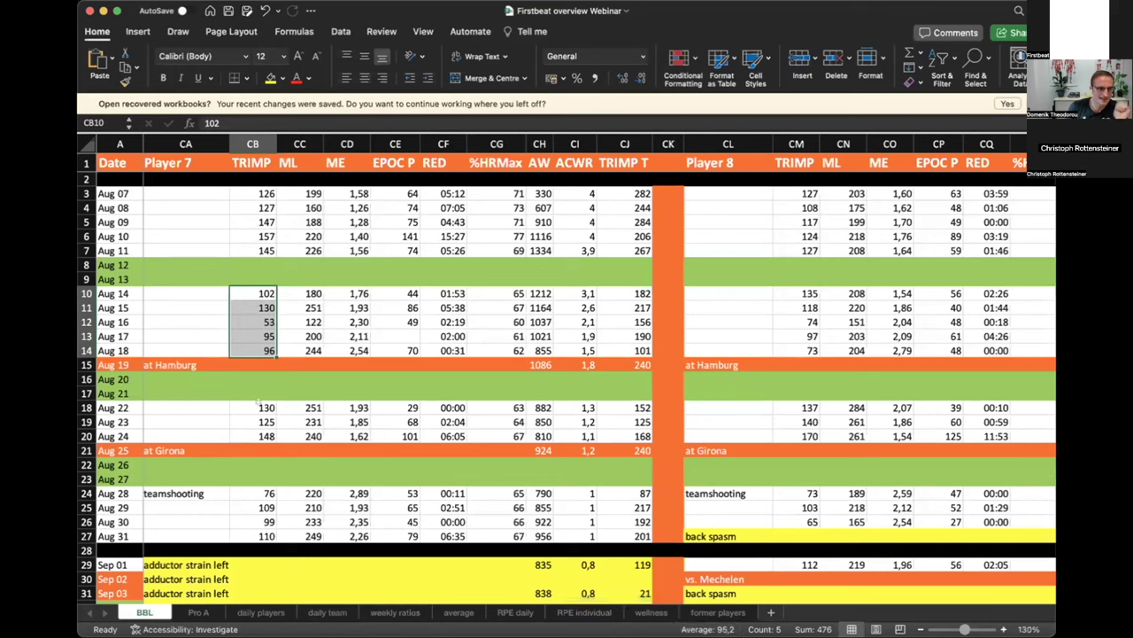
pyautogui.moveTo(257, 408); pyautogui.dragTo(259, 433)
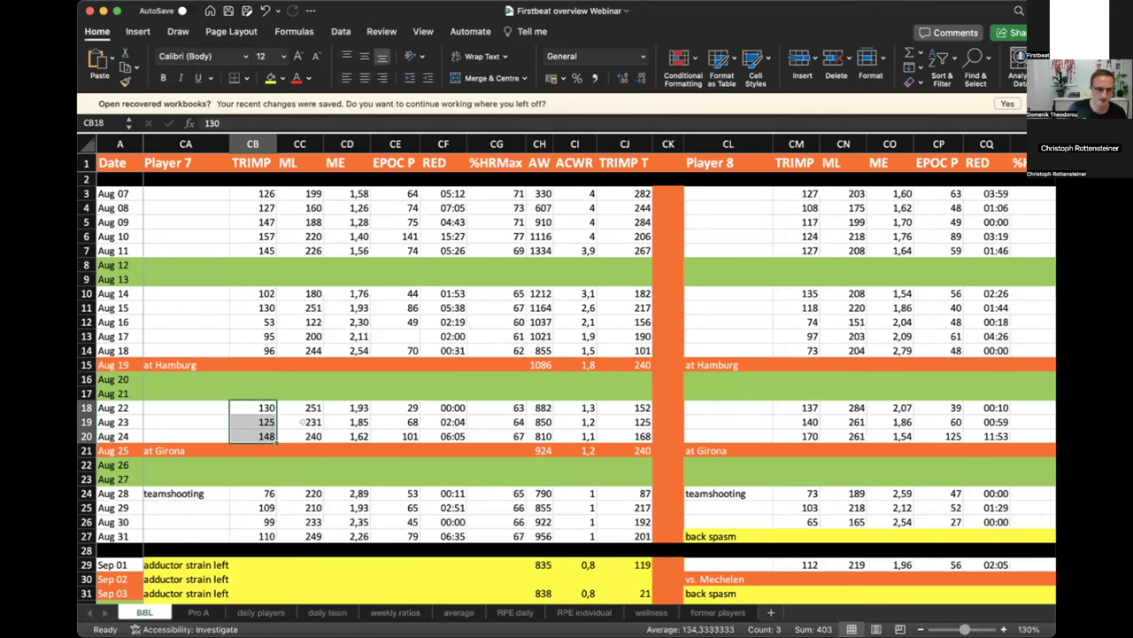
# - Follow Player 7's daily values through Oct 21, and view the same player's weekly TRIMP, ML and ME averages on the weekly ratios sheet
pyautogui.scroll(-6, 302, 421)
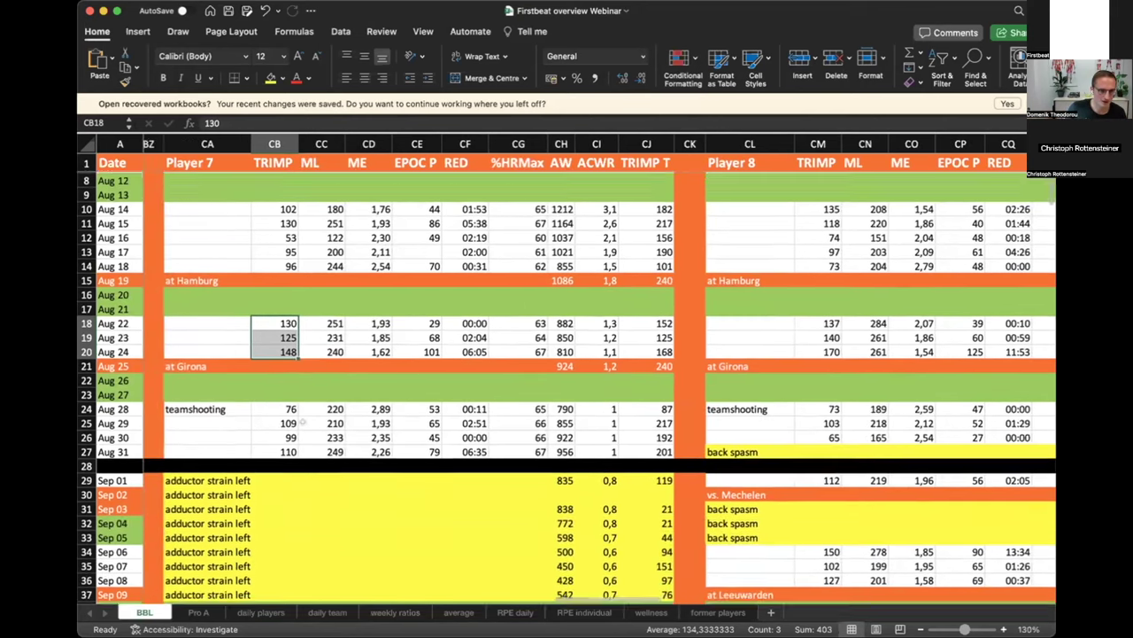
pyautogui.scroll(-7, 302, 422)
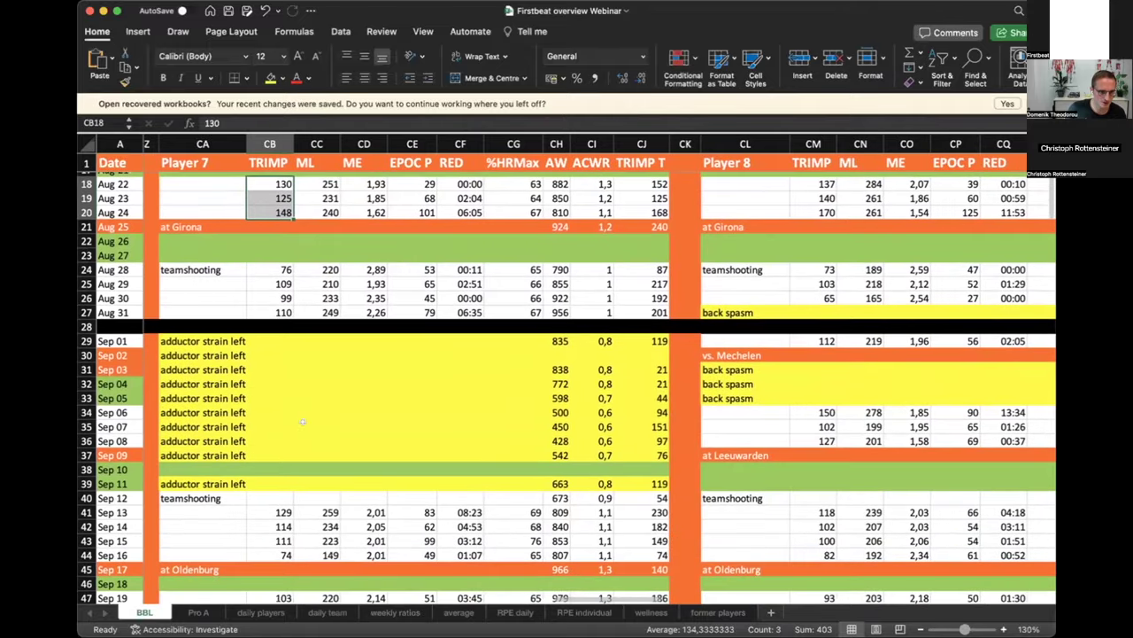
pyautogui.scroll(-8, 302, 421)
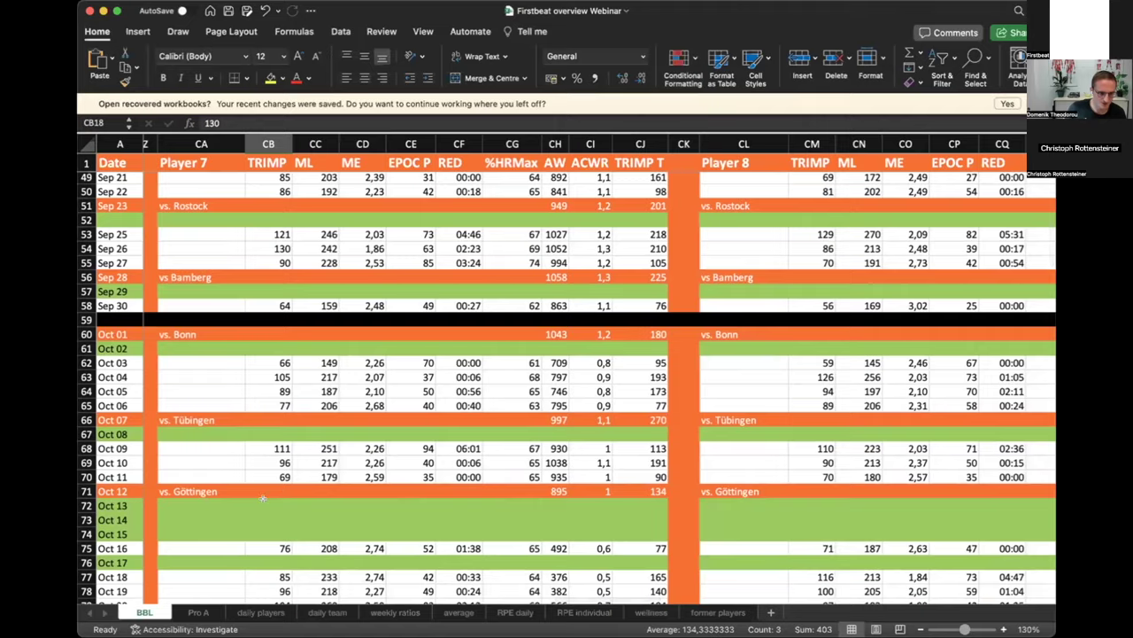
pyautogui.scroll(-3, 263, 499)
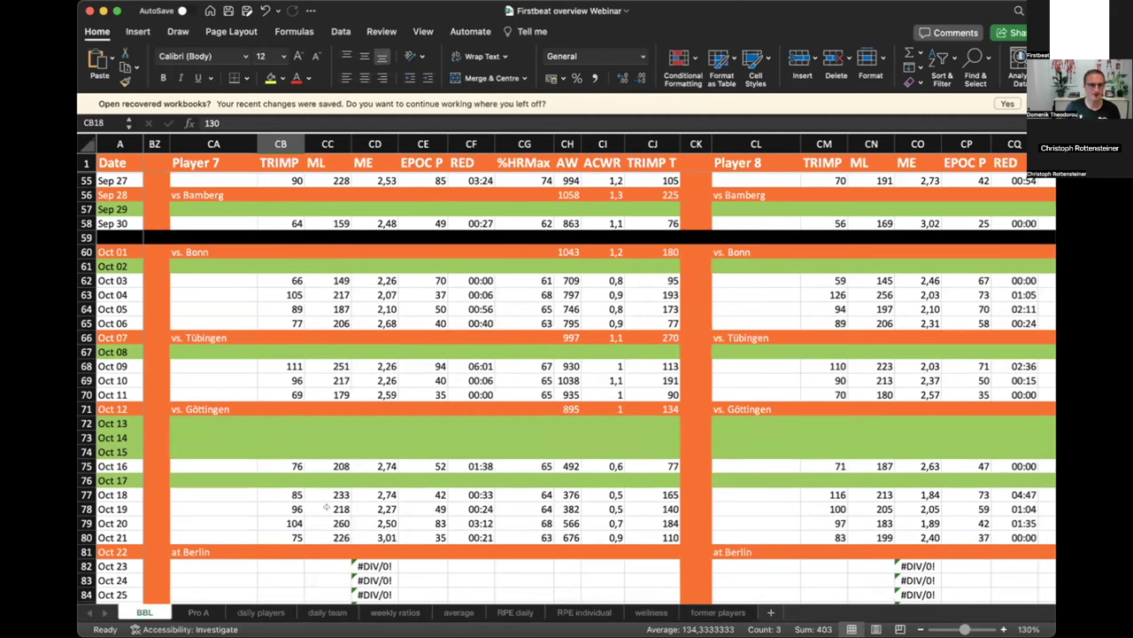
pyautogui.click(395, 612)
pyautogui.hscroll(5, 464, 418)
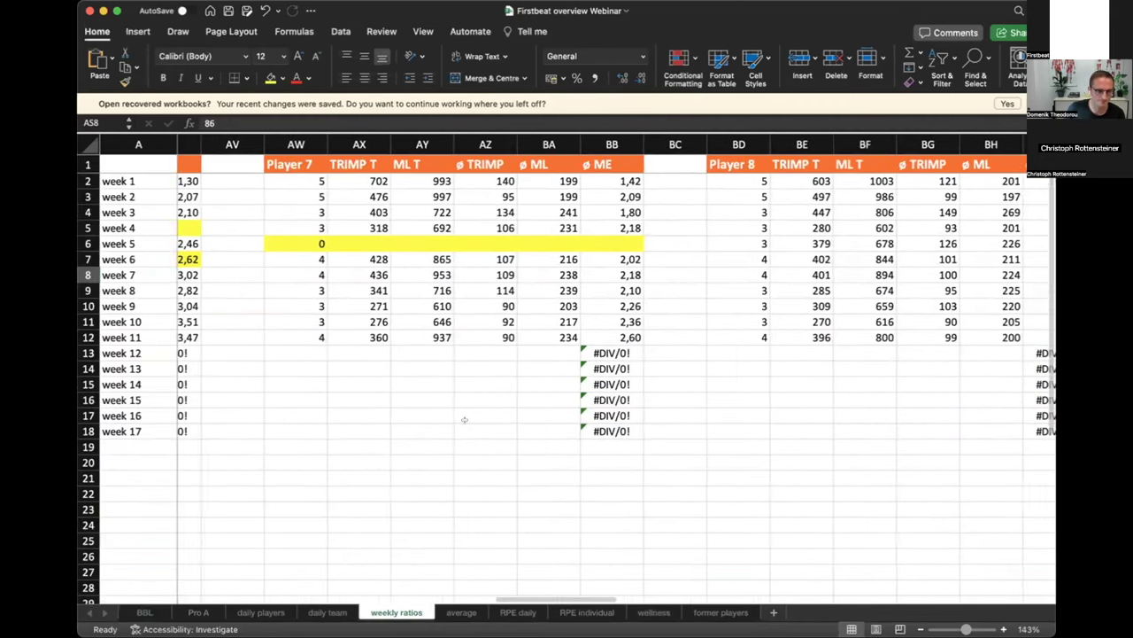
pyautogui.hscroll(2, 464, 418)
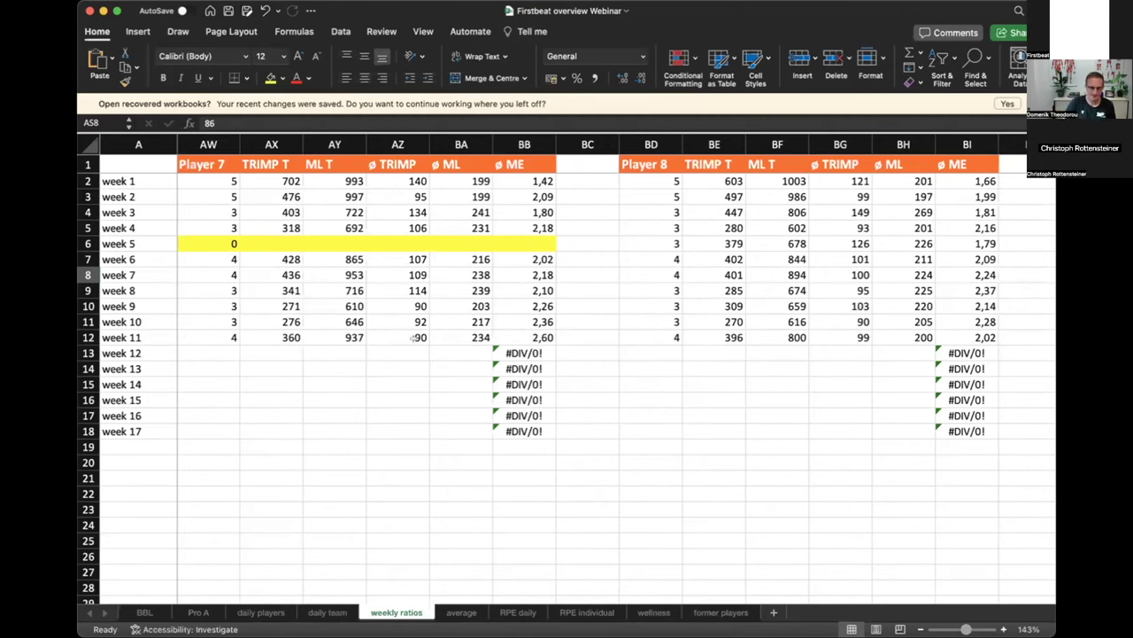
# - Return to Player 7's October values on the BBL sheet and select the player's whole ME column to point it out
pyautogui.click(150, 610)
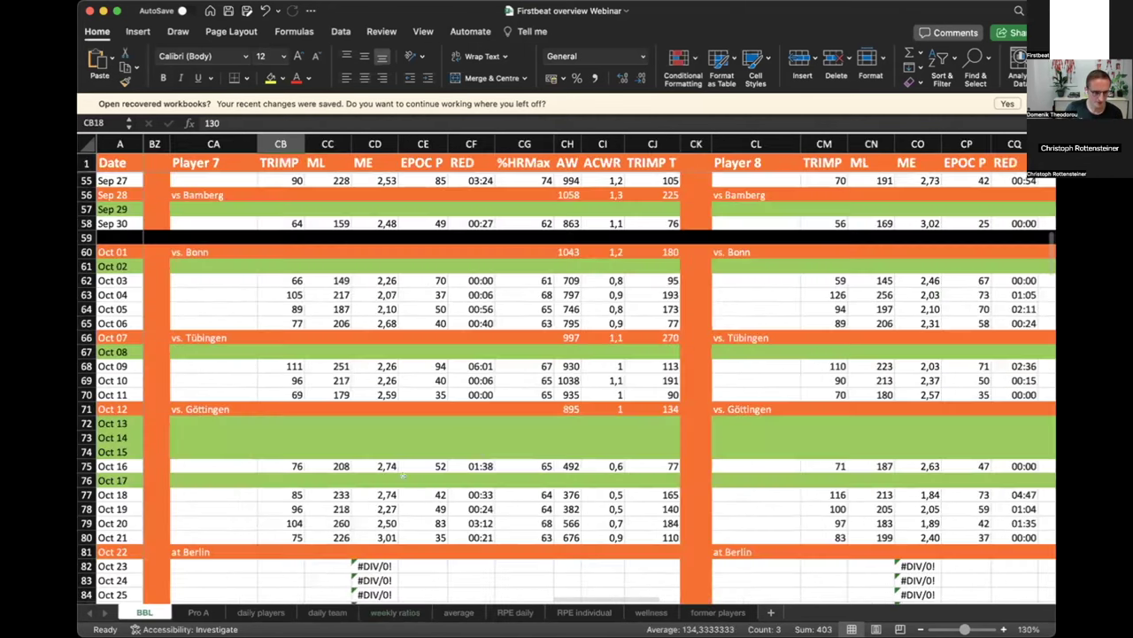
pyautogui.scroll(-5, 478, 455)
pyautogui.scroll(2, 478, 454)
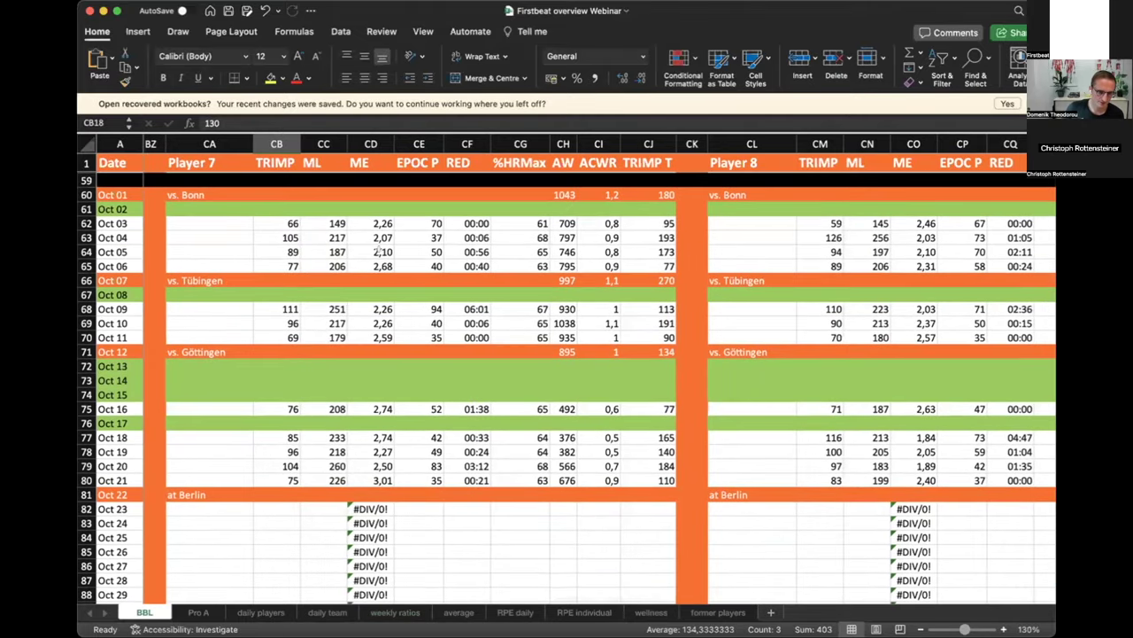
pyautogui.click(370, 144)
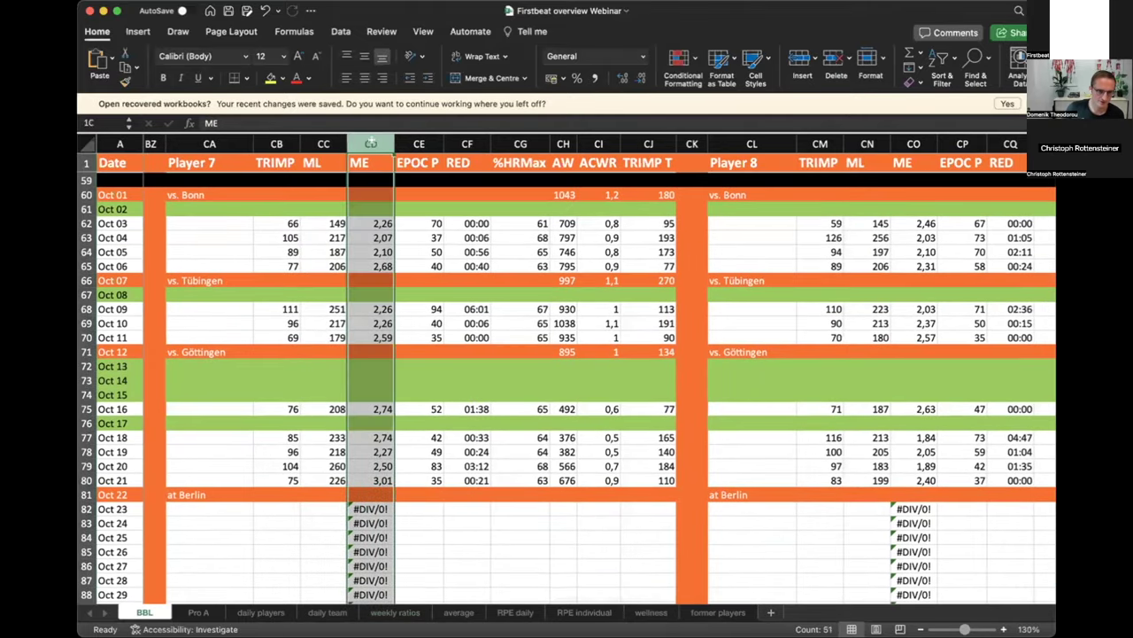
pyautogui.click(455, 450)
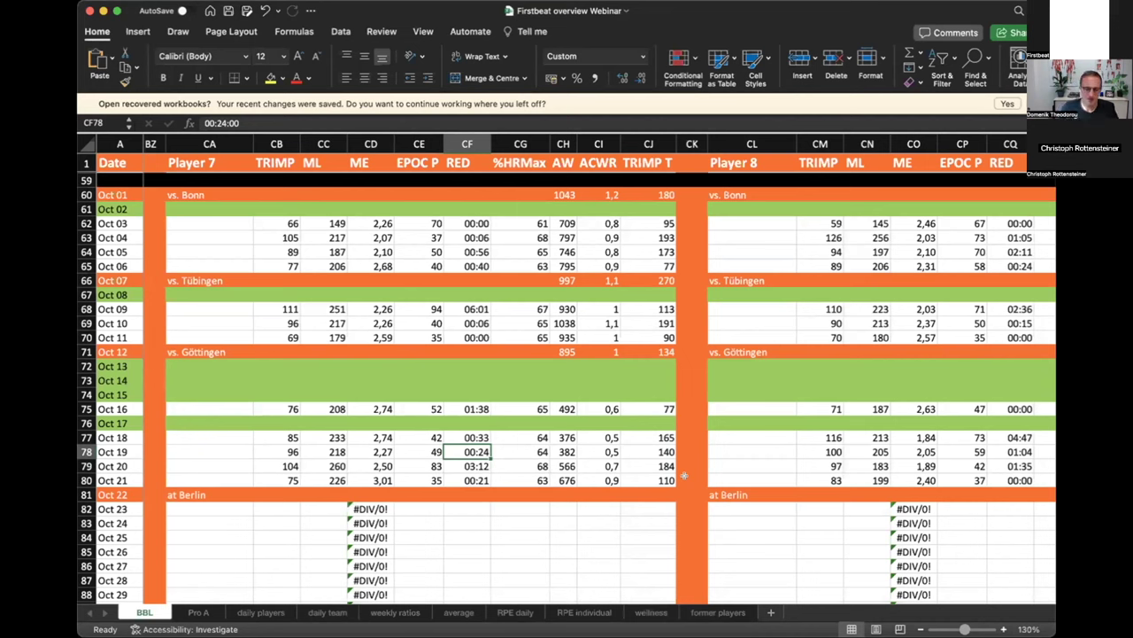
# - Point out Player 7's AW, ACWR and TRIMP T columns by selecting each one, and bring the October data of Players 8 and 9 into view
pyautogui.click(560, 144)
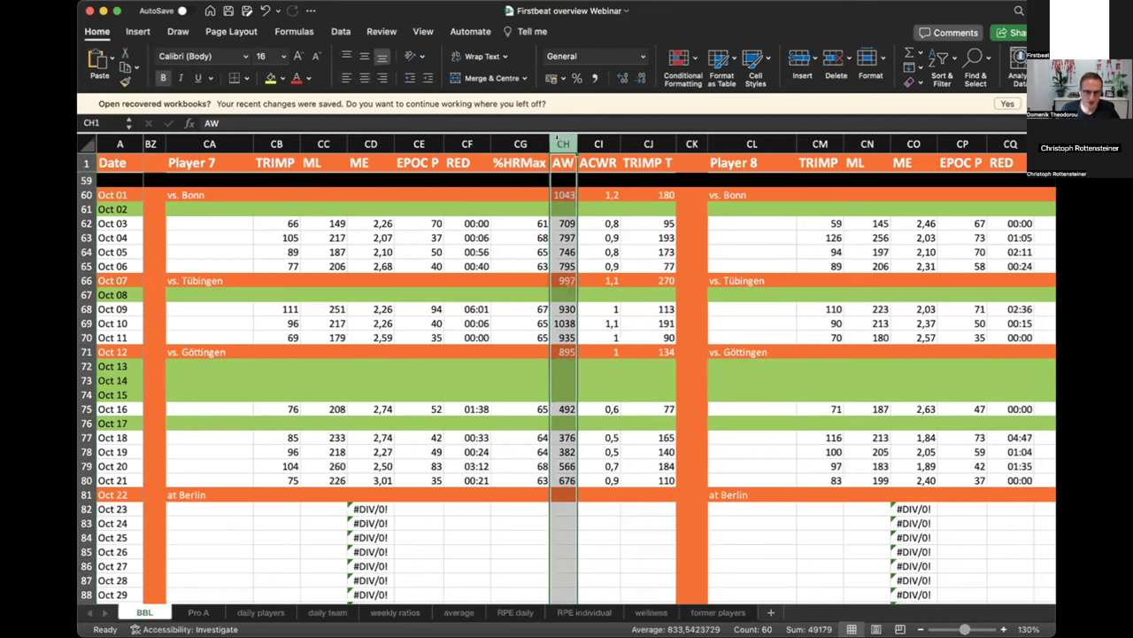
pyautogui.click(591, 143)
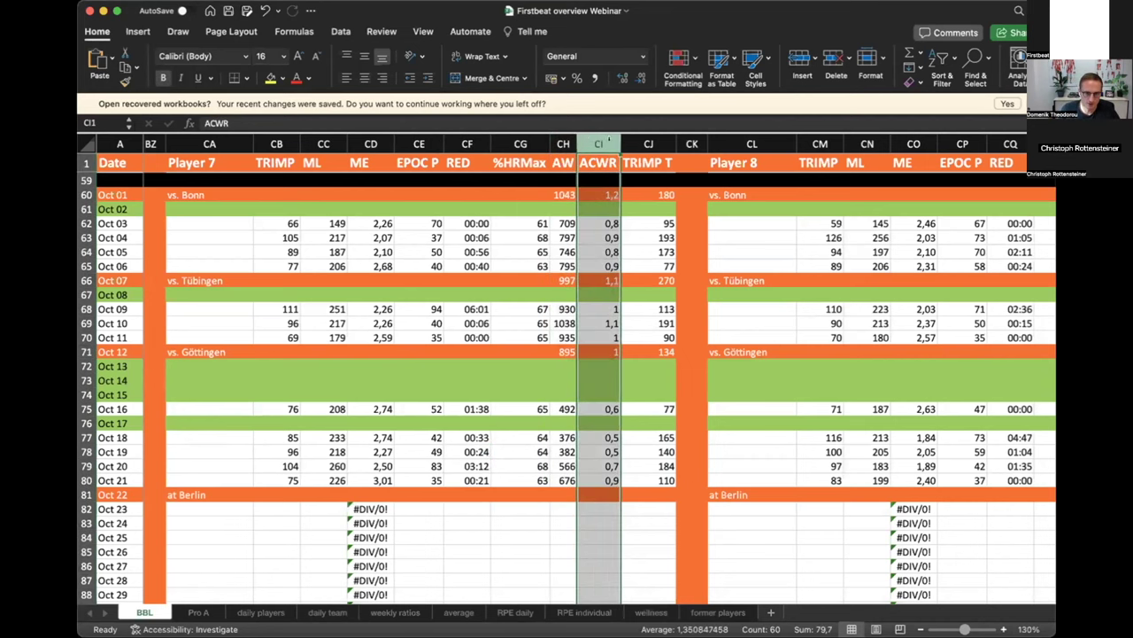
pyautogui.click(623, 142)
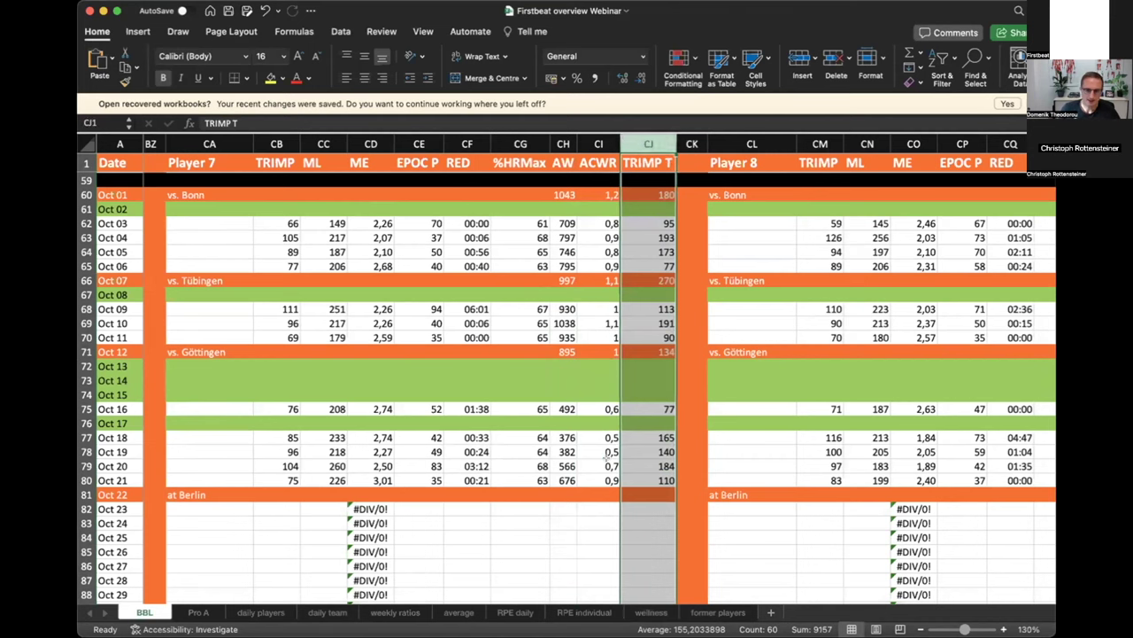
pyautogui.click(609, 460)
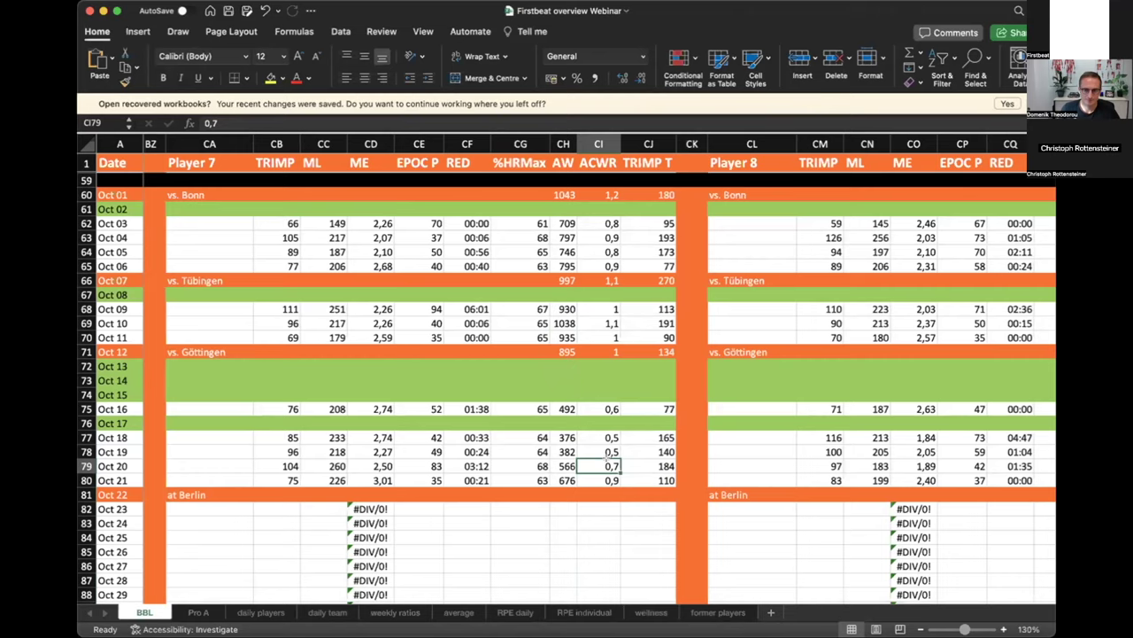
pyautogui.hscroll(8, 606, 454)
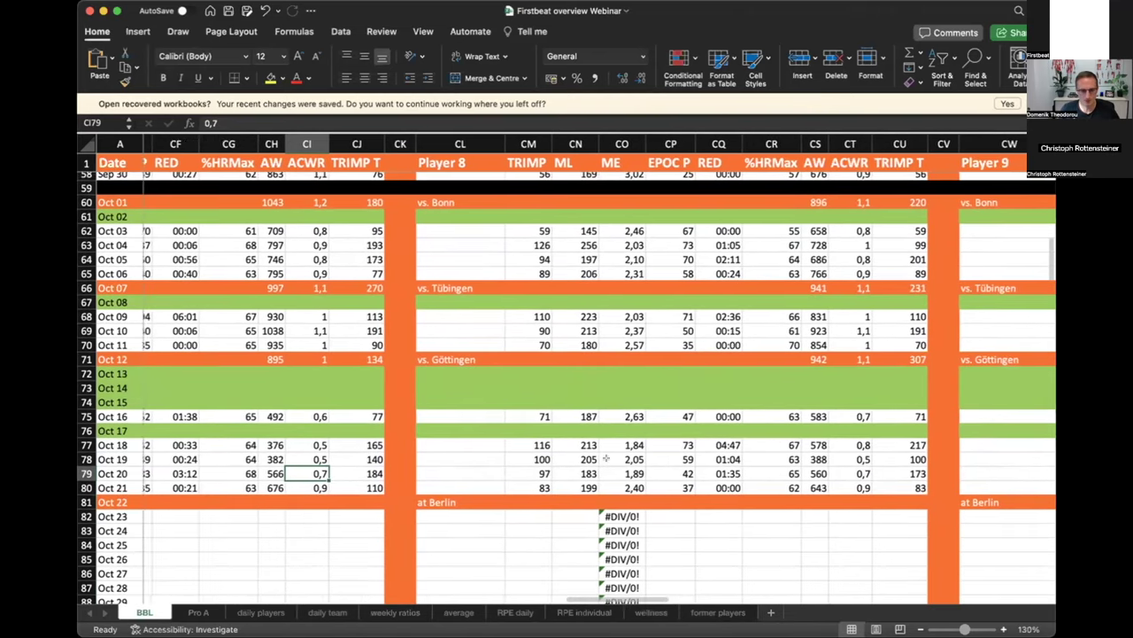
pyautogui.hscroll(8, 606, 458)
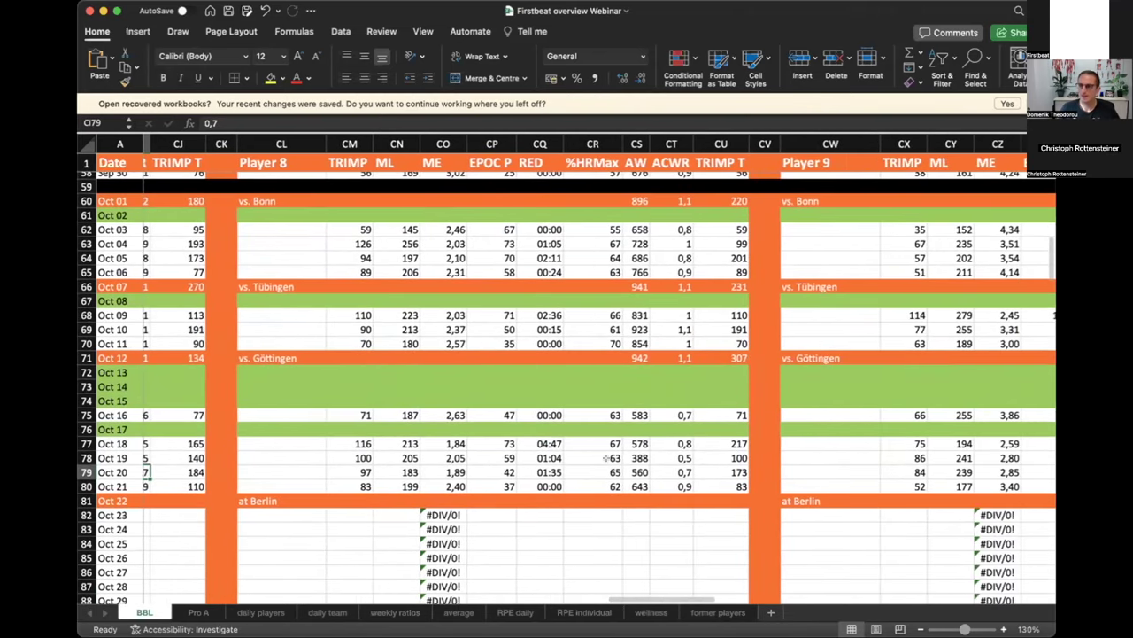